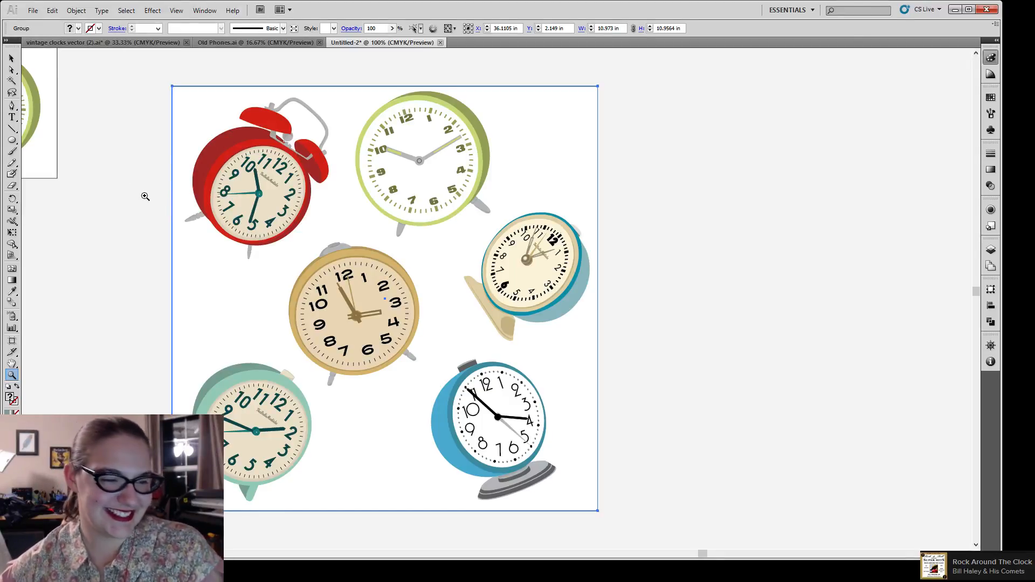
Examine the individual clocks of the square clock arrangement up close.
drag(241, 260, 325, 250)
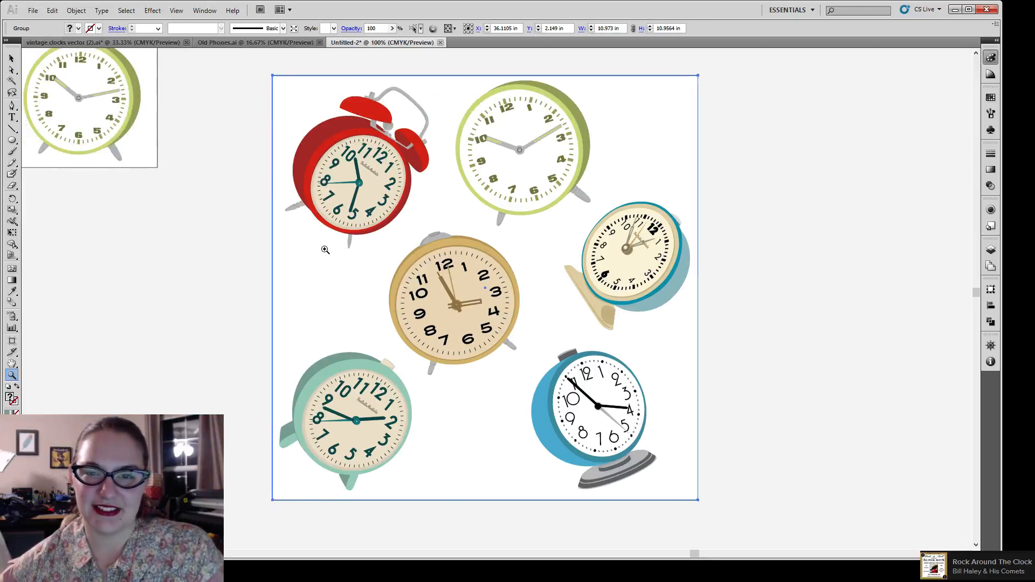
drag(300, 296, 174, 271)
drag(147, 69, 352, 247)
drag(512, 320, 351, 327)
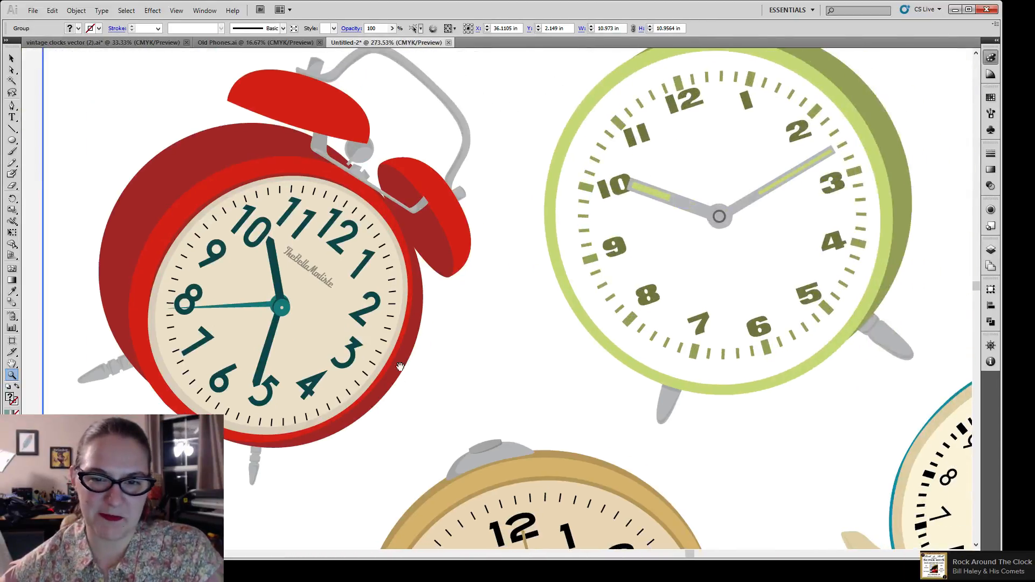
drag(540, 260, 278, 168)
drag(736, 413, 760, 323)
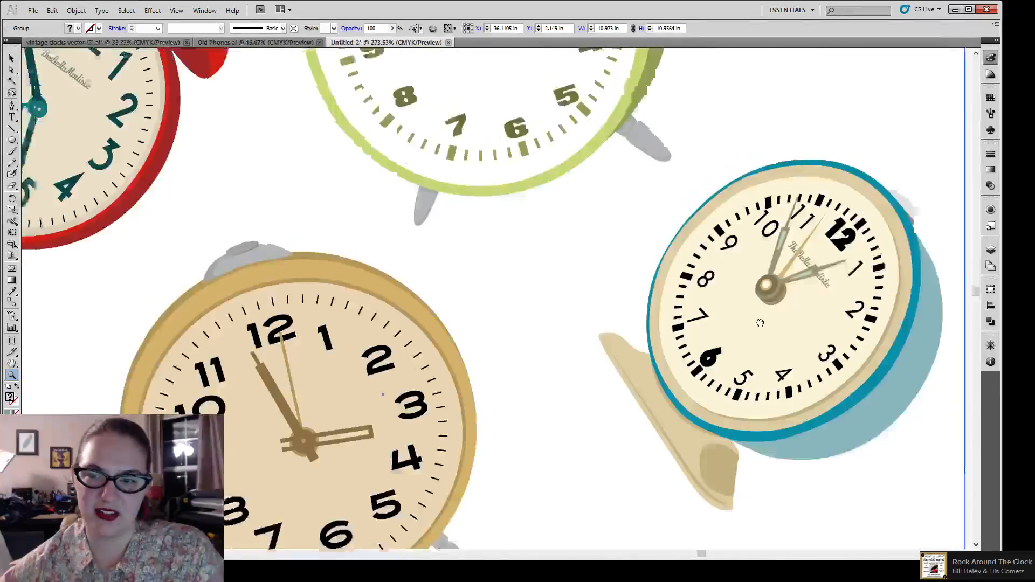
drag(536, 224, 631, 393)
drag(439, 428, 557, 475)
mouse_move(512, 272)
mouse_down()
mouse_move(459, 324)
mouse_move(386, 104)
mouse_up()
drag(465, 366, 402, 104)
drag(460, 400, 357, 131)
mouse_move(354, 195)
mouse_down()
mouse_move(598, 202)
mouse_move(681, 234)
mouse_up()
drag(465, 122, 301, 304)
Examine the whole square clock arrangement beside the original artboard with the six upright clocks.
alt+click(500, 196)
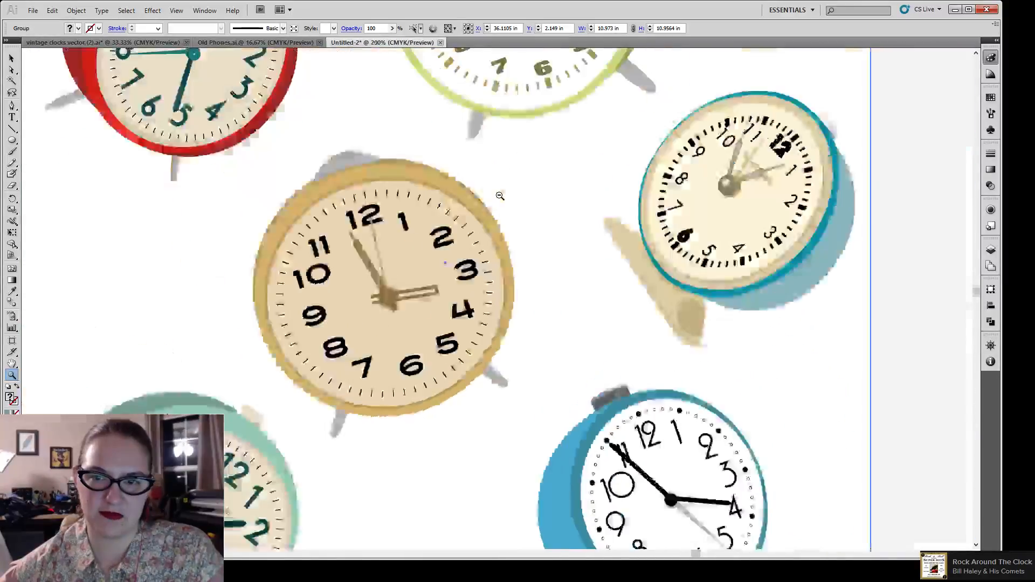
alt+click(500, 196)
alt+click(500, 197)
alt+click(370, 211)
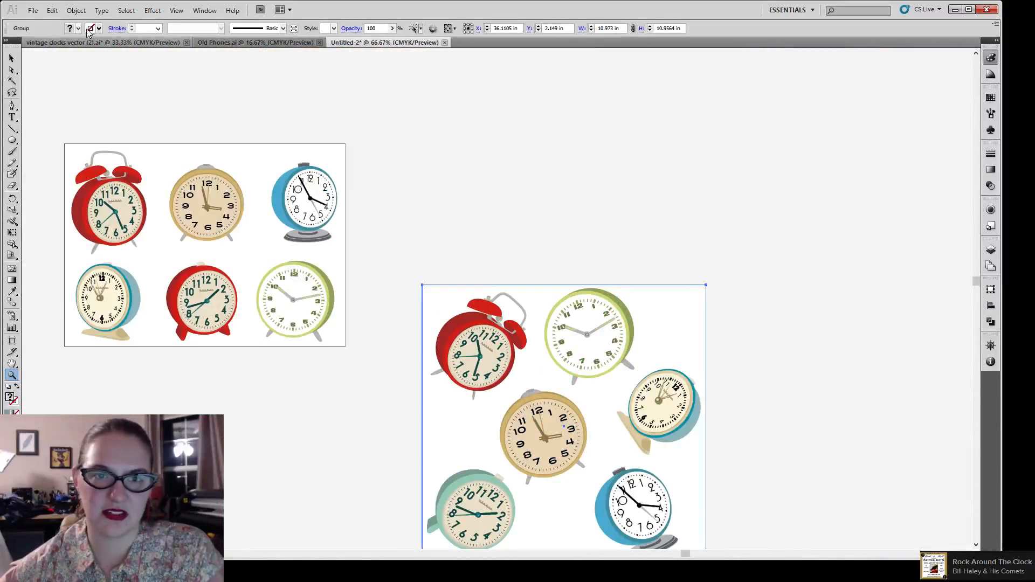
drag(402, 281, 252, 134)
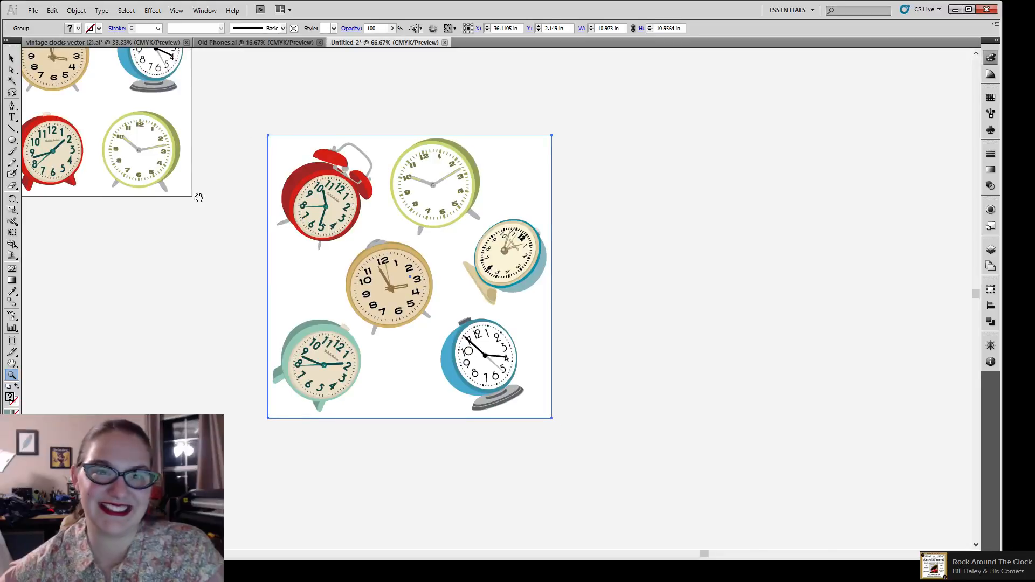
mouse_move(199, 197)
mouse_down()
mouse_move(436, 342)
mouse_move(188, 193)
mouse_up()
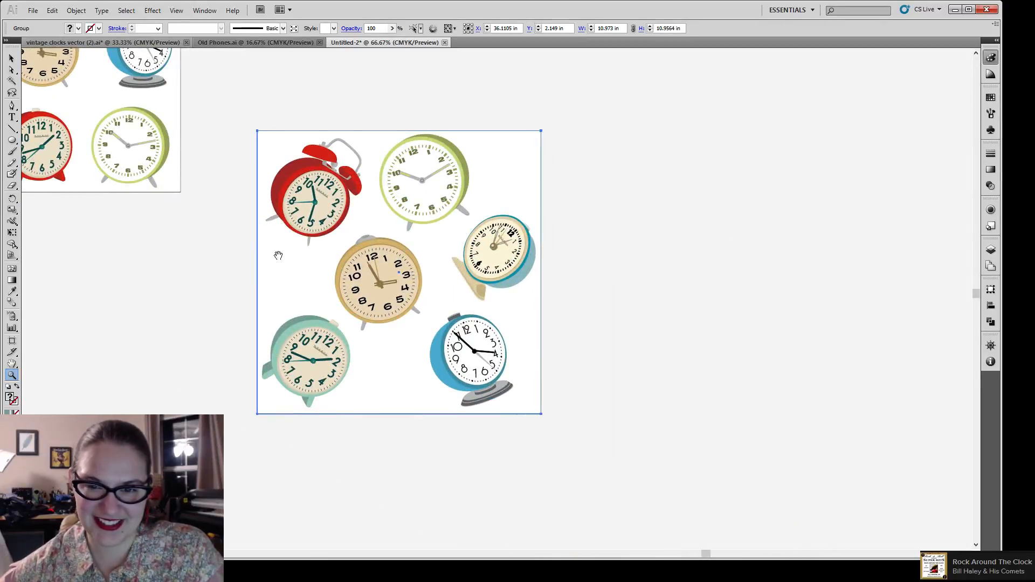
drag(277, 254, 231, 266)
Set the stroke of the 12 and 6 numerals on the tilted blue-and-cream clock to 1 pt.
drag(205, 141, 498, 423)
drag(538, 302, 473, 305)
drag(563, 190, 675, 333)
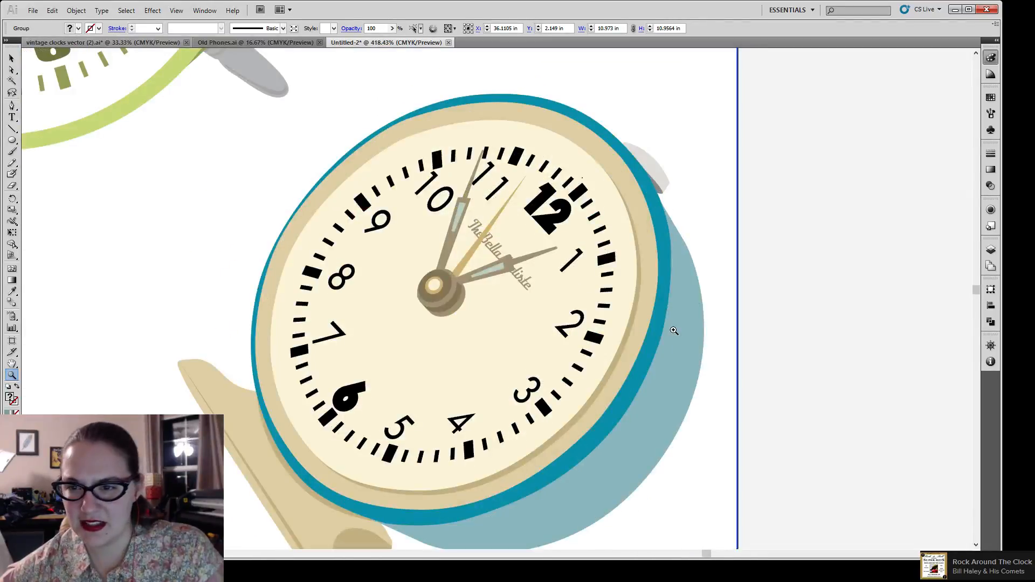
alt+click(315, 302)
alt+click(479, 291)
drag(632, 299, 383, 250)
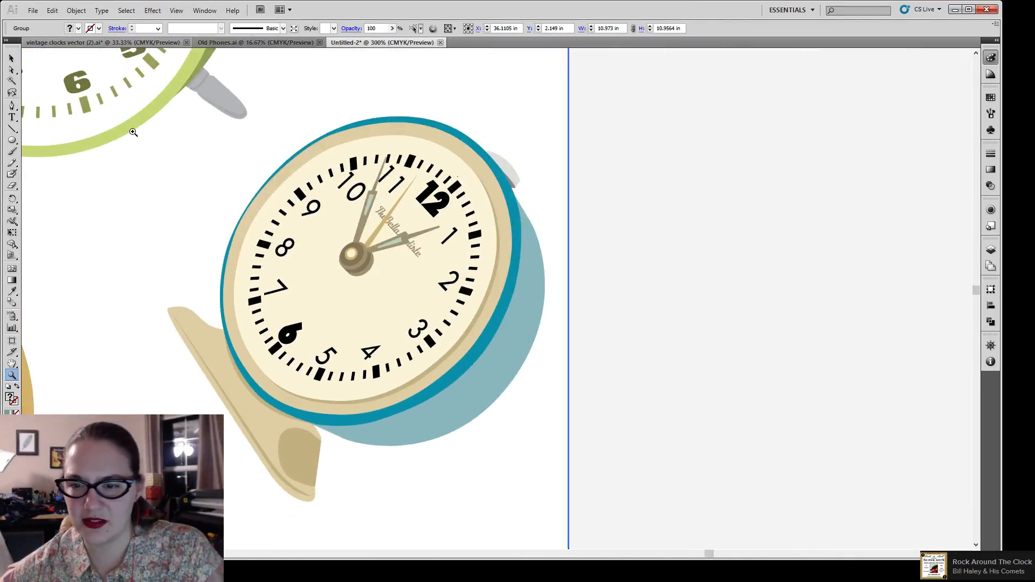
key(a)
click(298, 350)
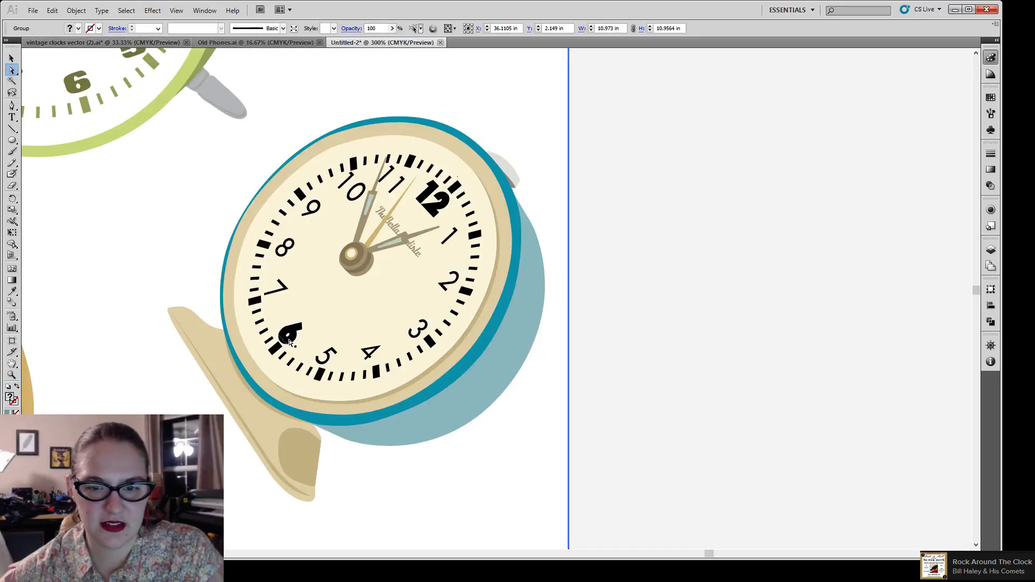
click(293, 330)
shift+click(437, 204)
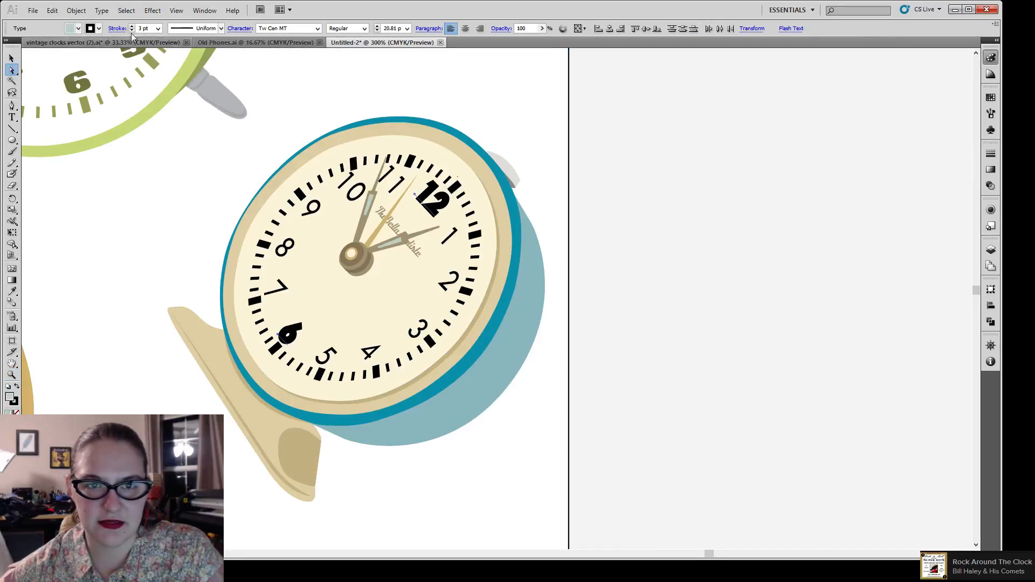
click(131, 31)
click(132, 32)
click(131, 31)
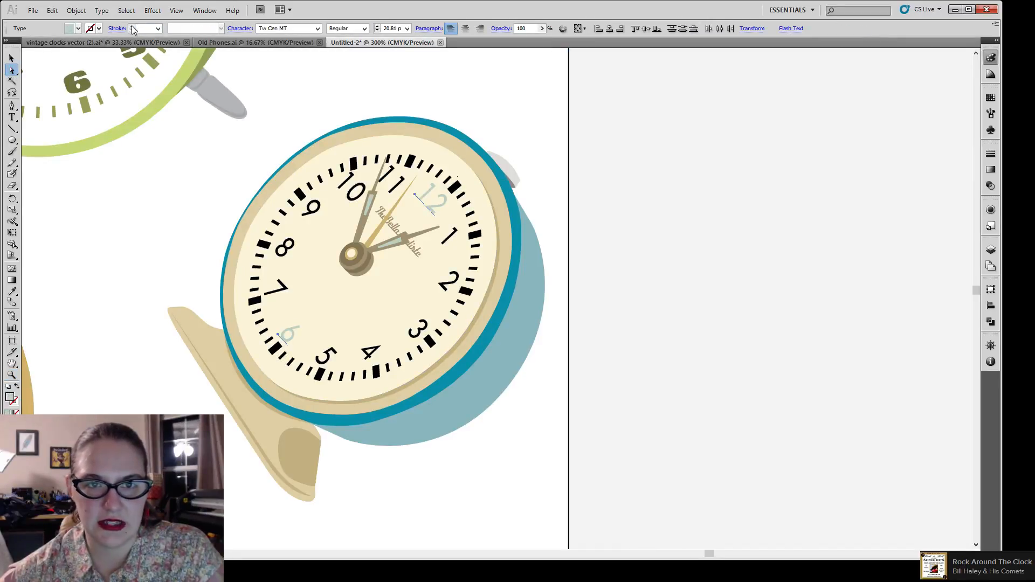
click(132, 26)
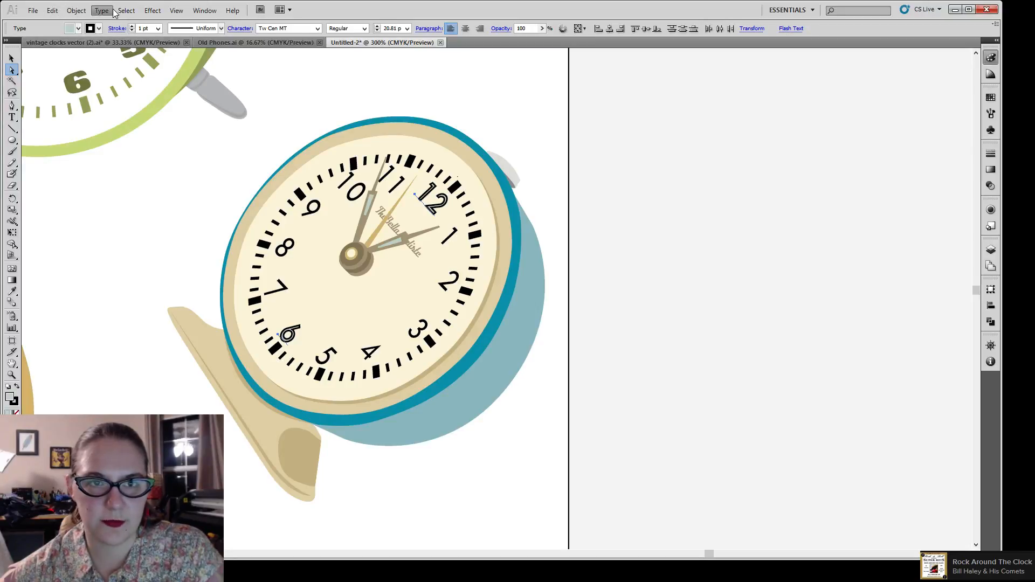
Convert the 12 and 6 numerals of the blue-and-cream clock to outlines and deselect them.
key(ctrl+shift+o)
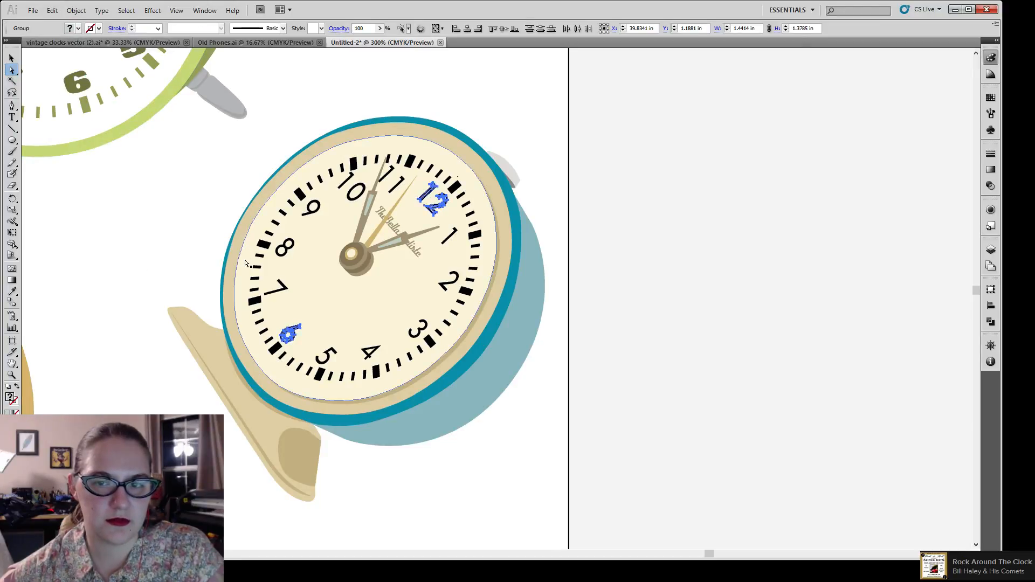
click(689, 297)
drag(186, 276, 399, 278)
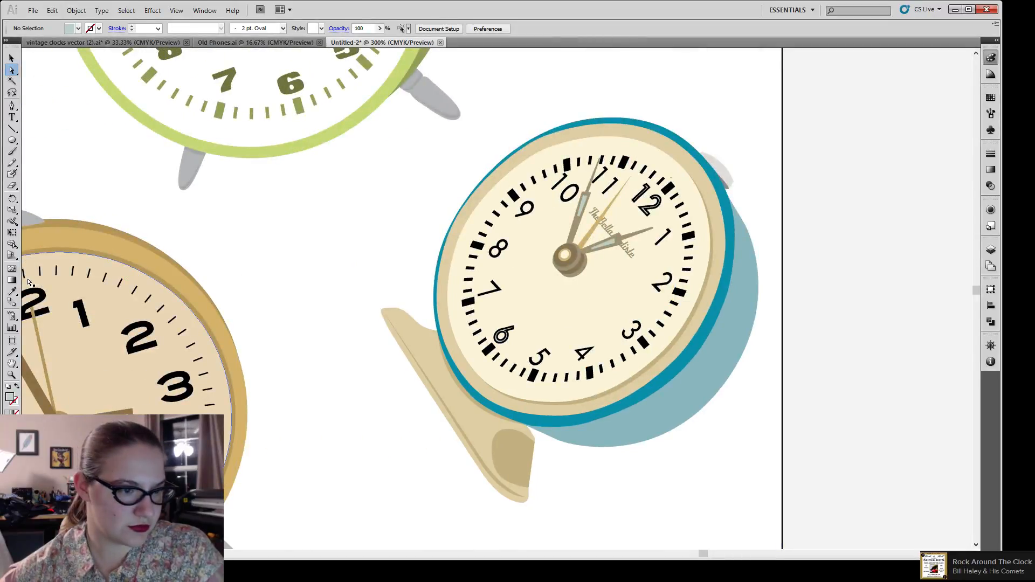
drag(291, 140, 560, 107)
Switch to the vintage clocks vector (2).ai document and examine the reference photos of the alarm clocks.
click(11, 375)
alt+click(267, 323)
alt+click(264, 325)
alt+click(264, 325)
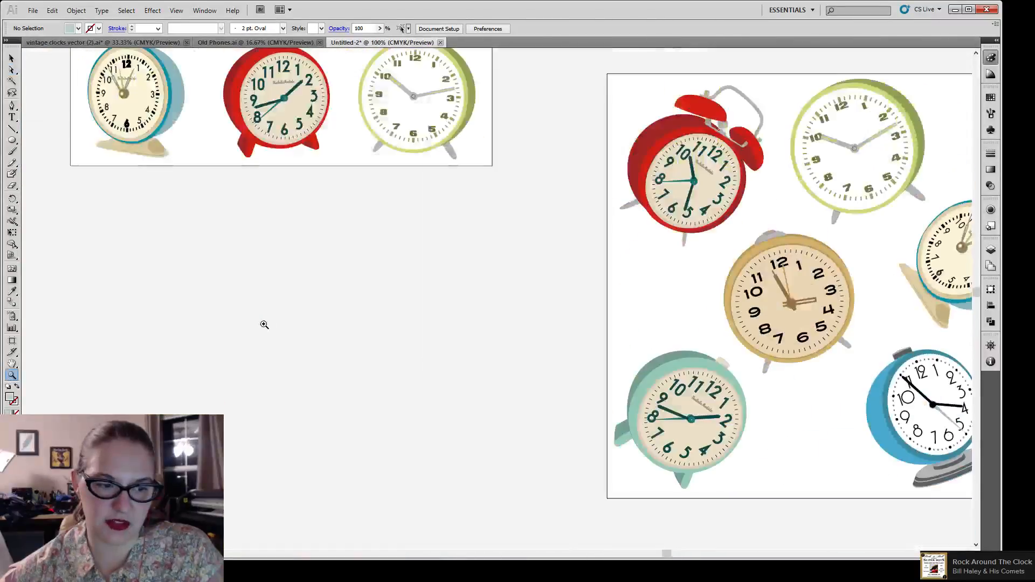
alt+click(264, 324)
click(145, 43)
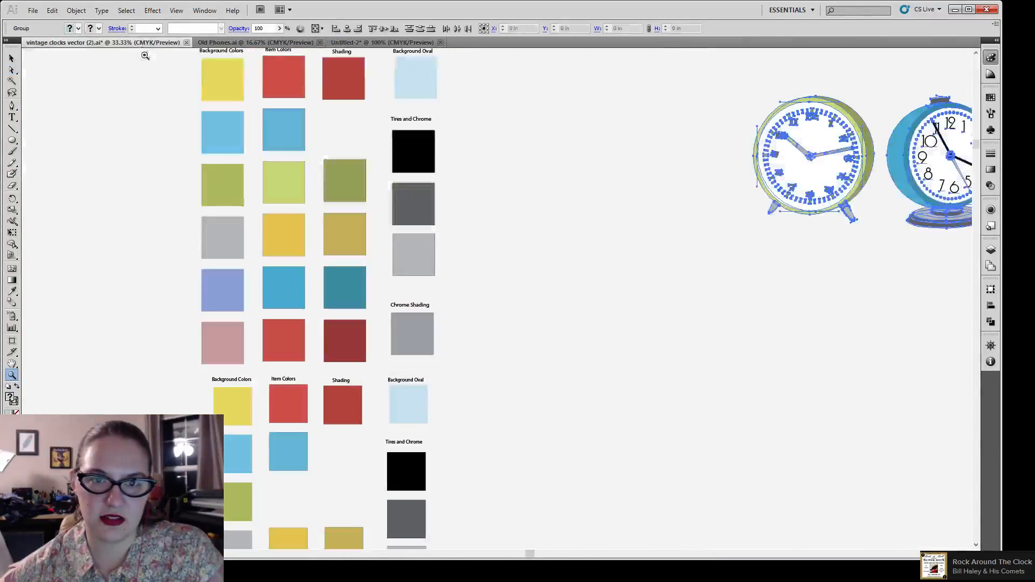
drag(808, 162, 346, 210)
drag(776, 201, 540, 280)
alt+click(555, 307)
alt+click(541, 366)
drag(541, 366, 368, 108)
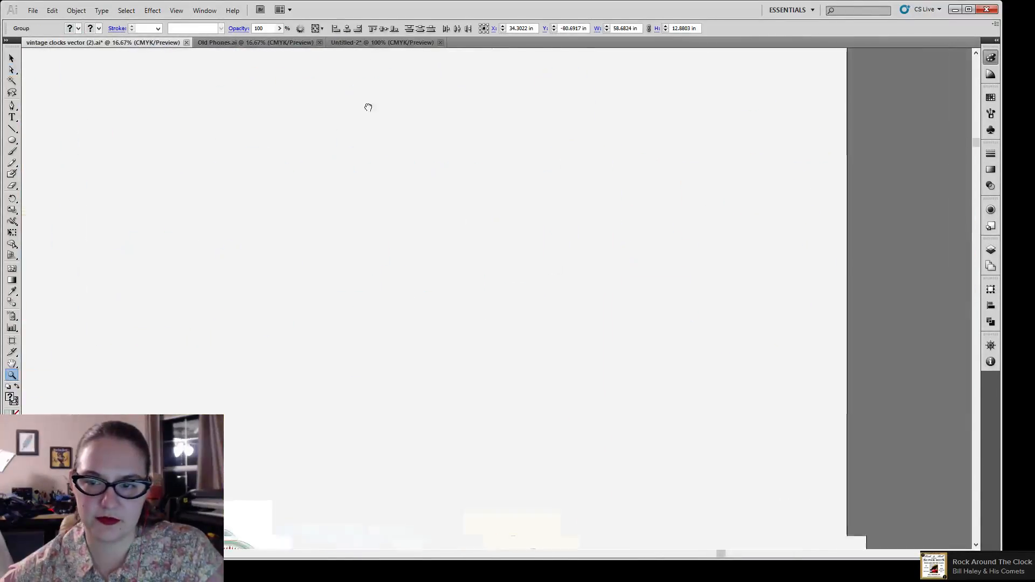
drag(472, 530, 492, 208)
drag(197, 173, 589, 423)
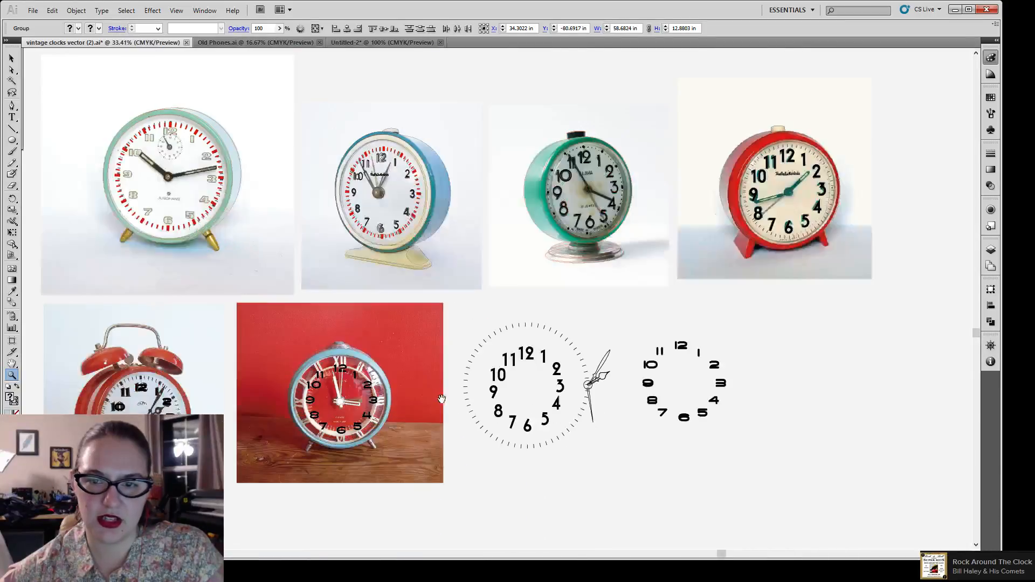
drag(442, 399, 447, 408)
click(11, 58)
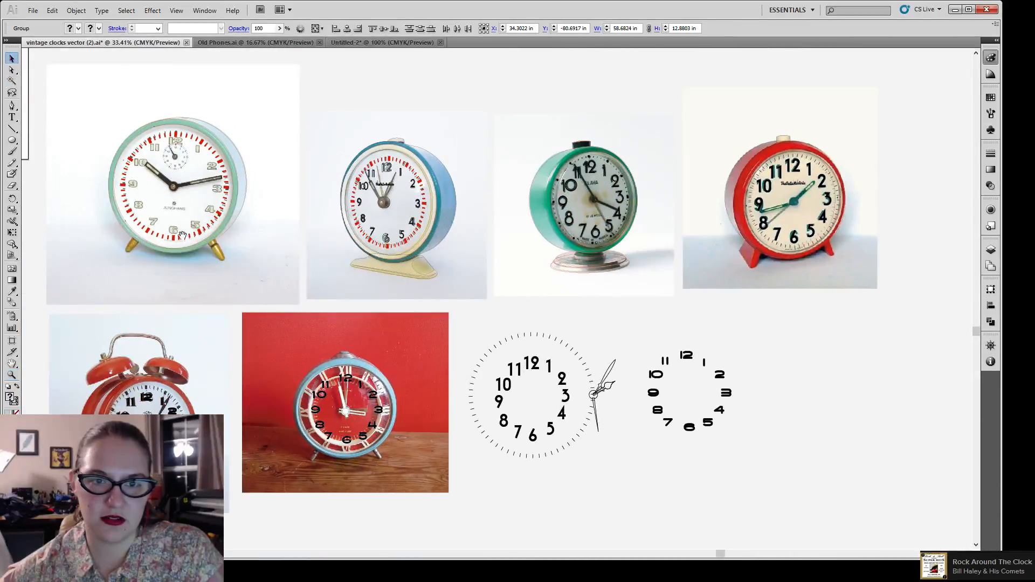
drag(182, 235, 174, 289)
click(177, 286)
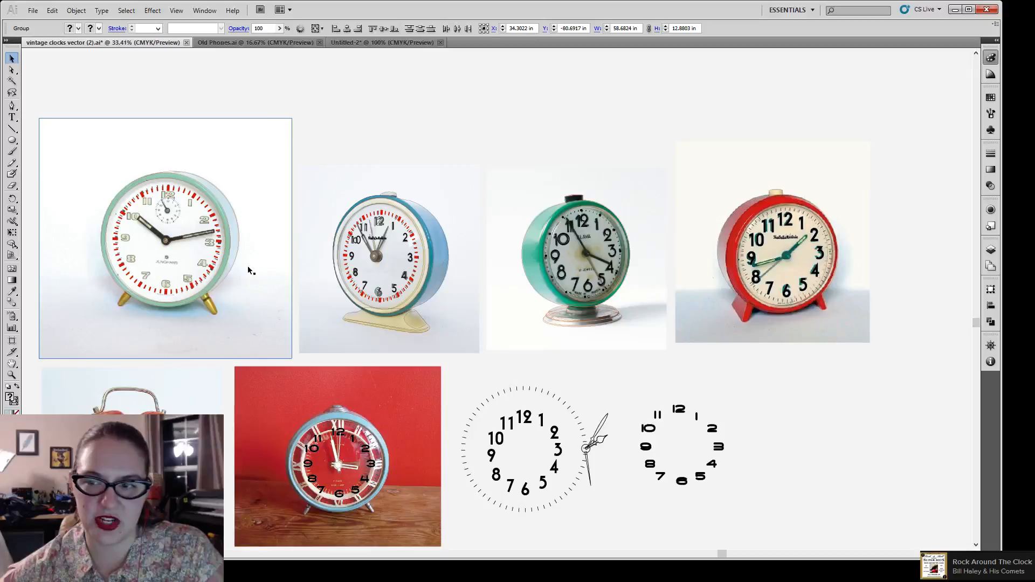
scroll(226, 302, down, 1)
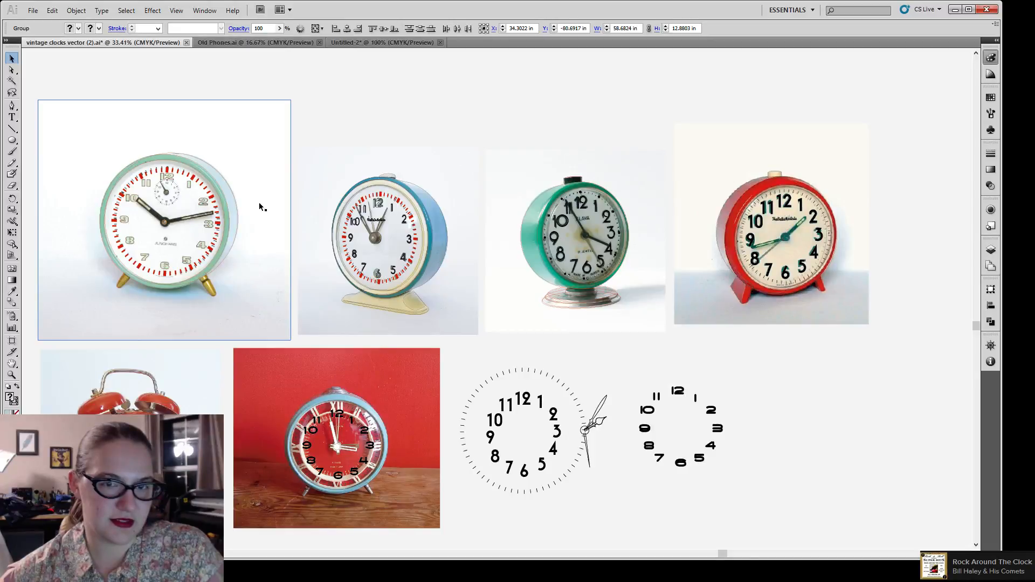
Return to the Untitled-2 document and select the square background together with all the clocks on it.
click(358, 42)
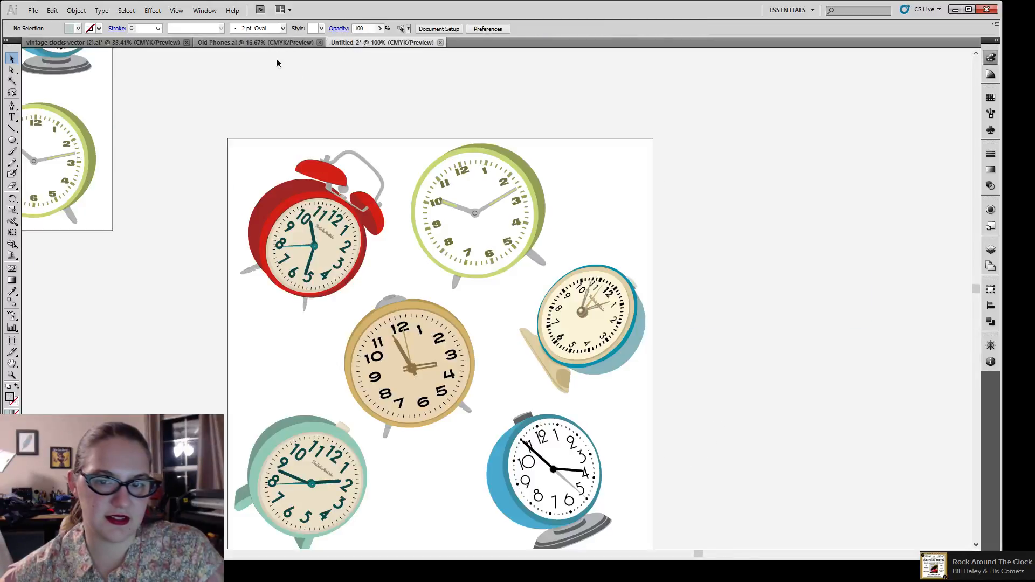
drag(358, 399, 406, 365)
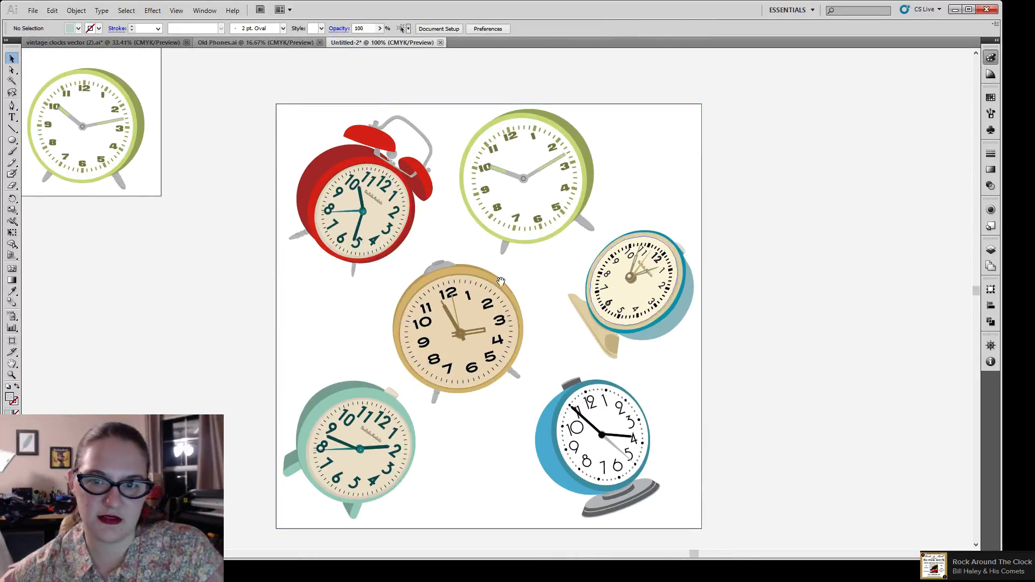
drag(516, 371, 545, 387)
click(525, 300)
drag(525, 301, 509, 303)
click(439, 283)
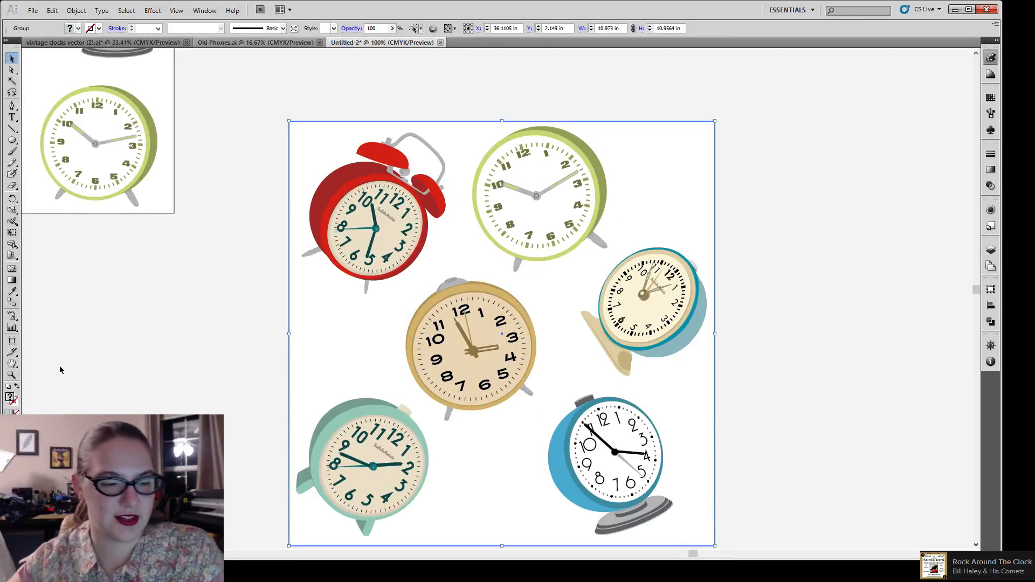
drag(323, 269, 300, 300)
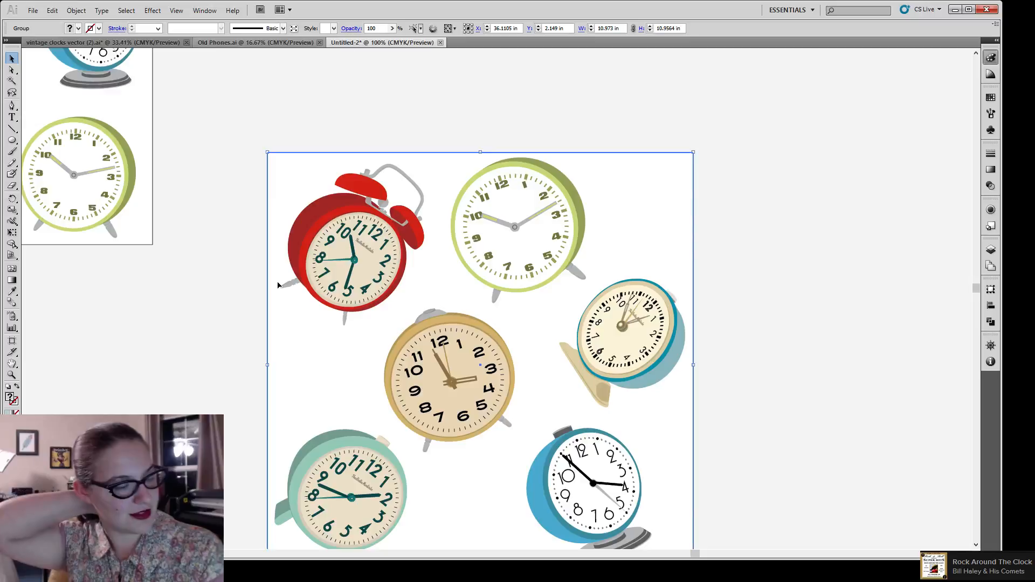
click(282, 110)
drag(248, 284, 221, 226)
drag(222, 75, 672, 508)
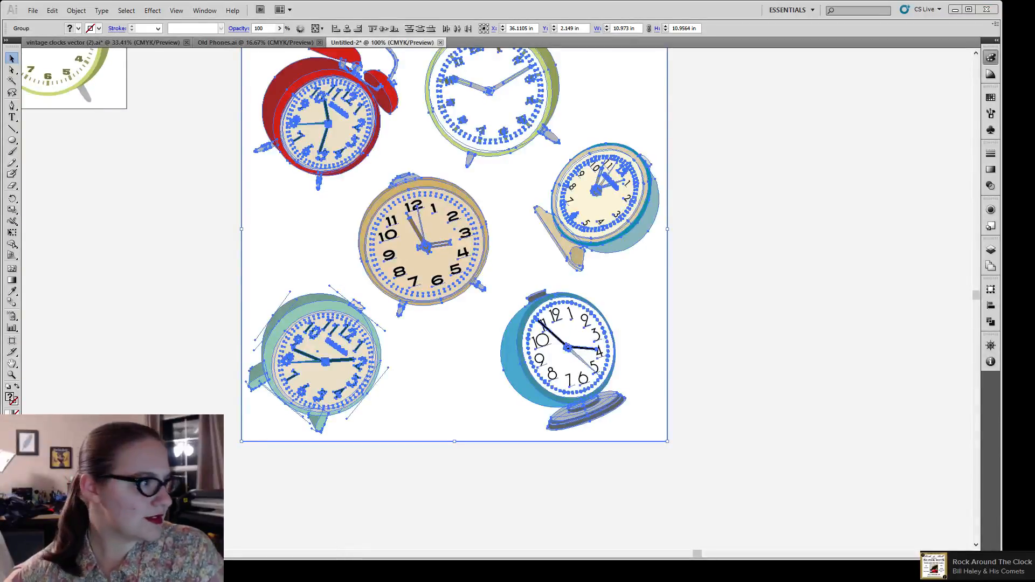
Switch to Photoshop and try pasting the clock artwork into a new document, closing that document again.
key(alt+Tab)
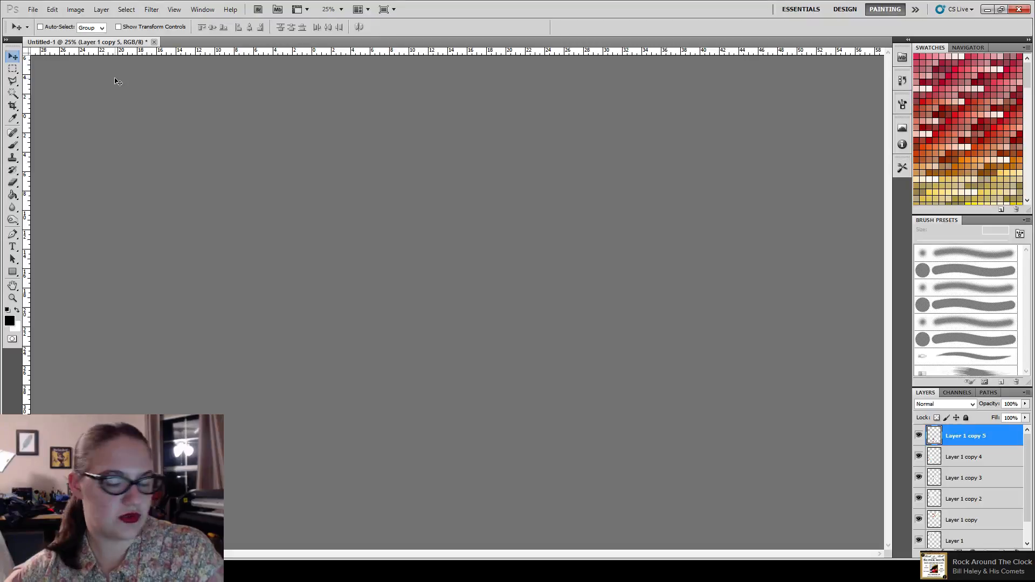
key(ctrl+n)
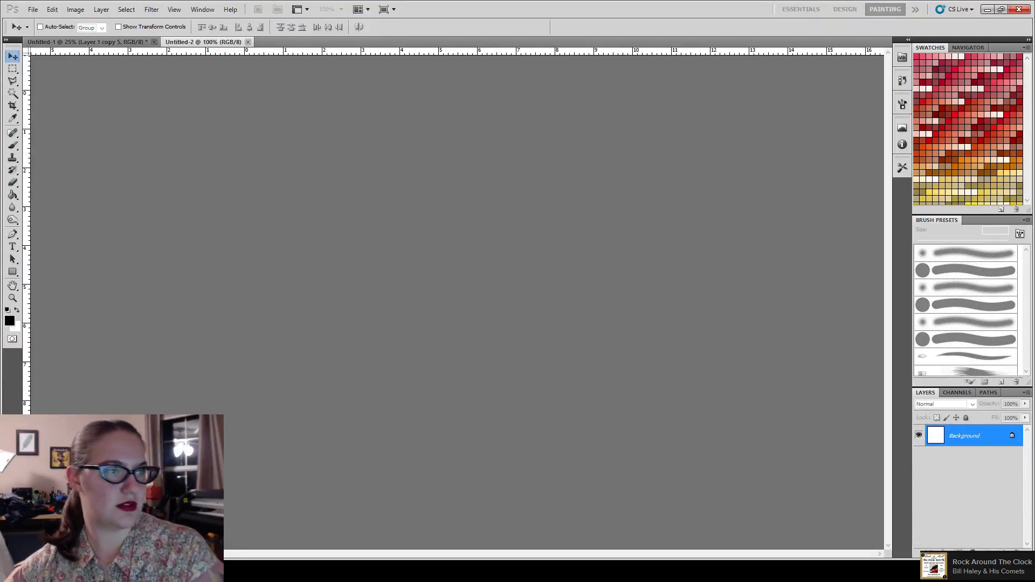
key(ctrl+v)
key(ctrl+t)
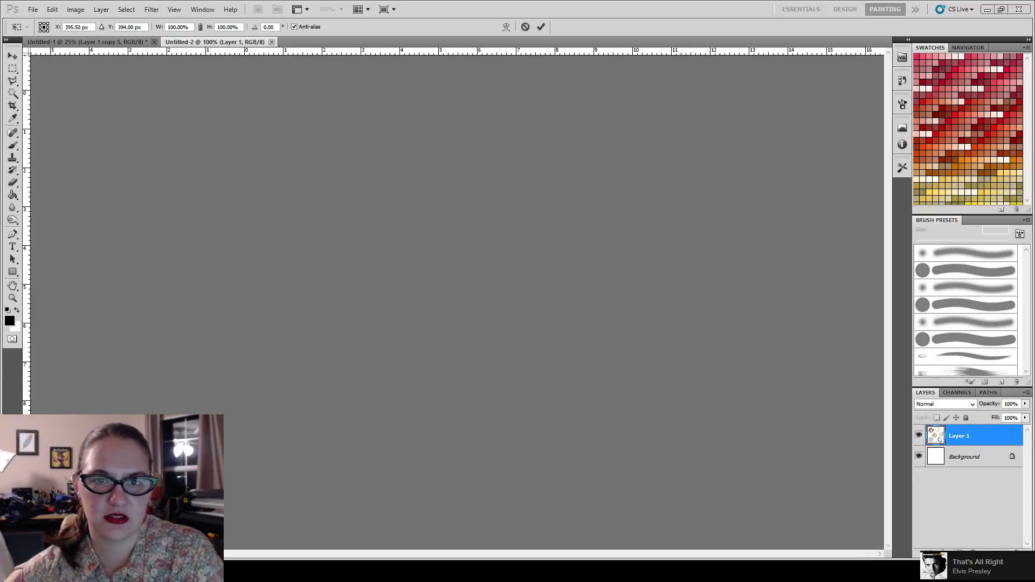
click(12, 56)
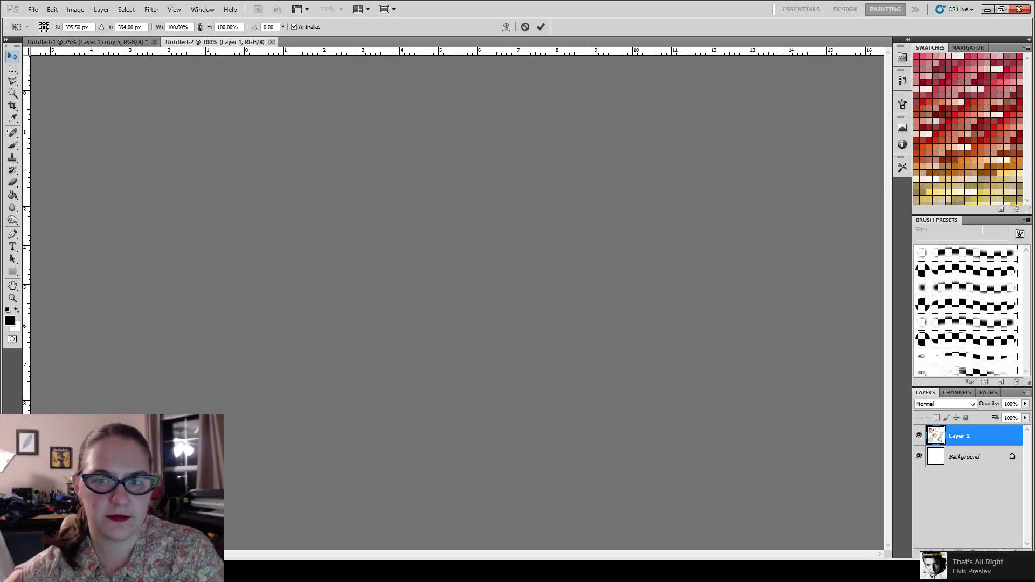
click(248, 41)
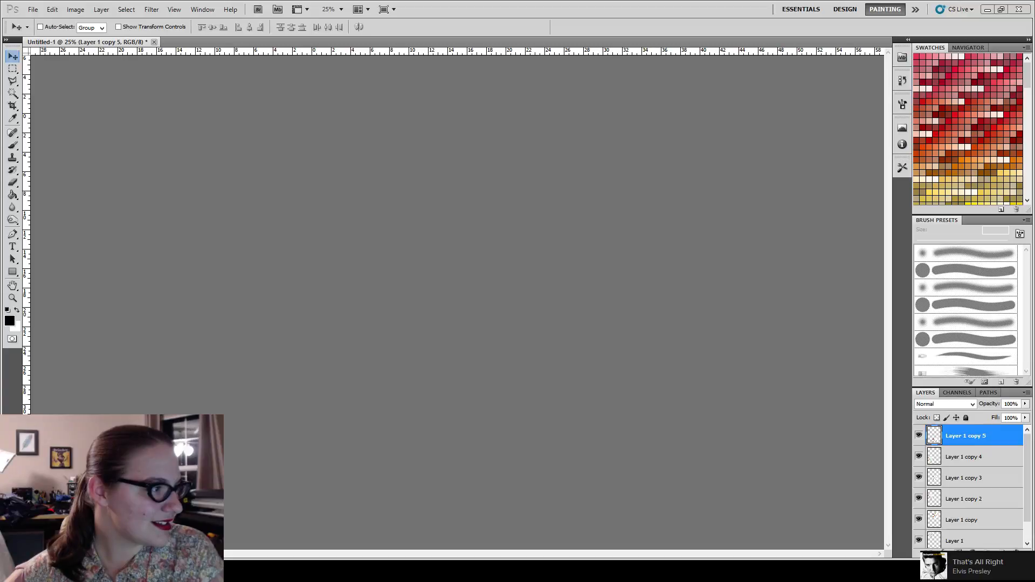
Delete Layer 1 and all its copies from the Photoshop document.
key(alt+Tab)
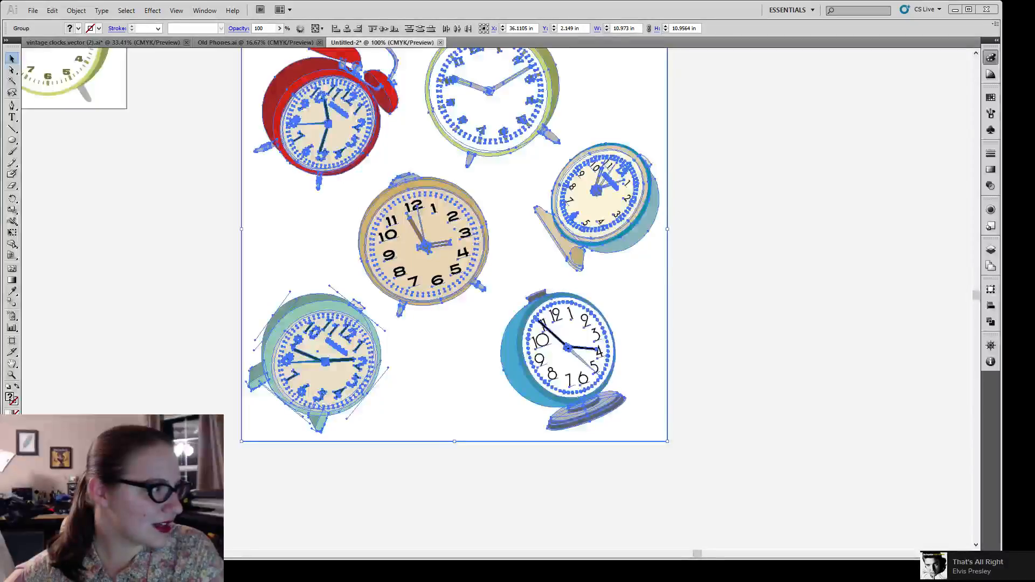
key(alt+Tab)
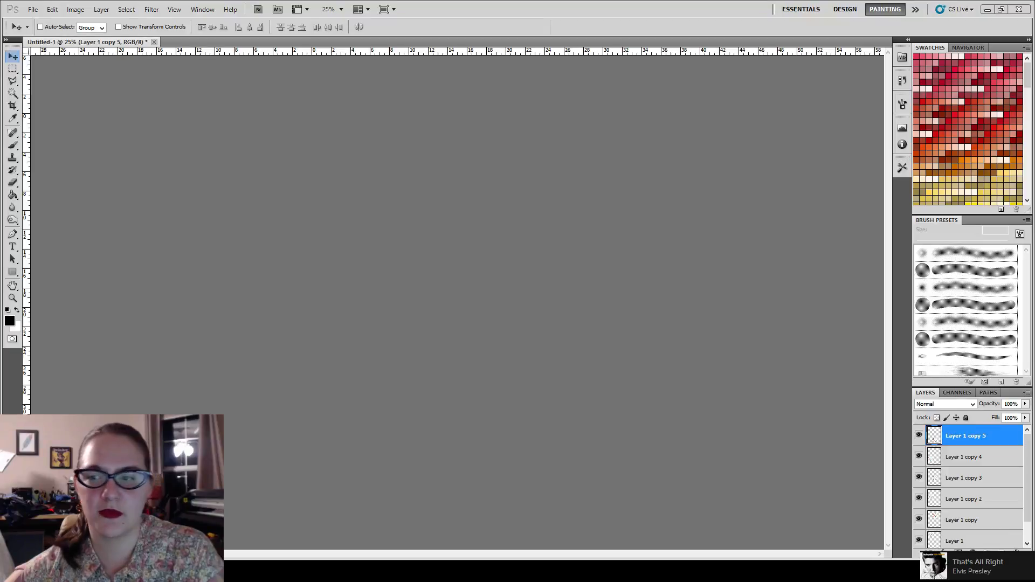
scroll(937, 528, down, 1)
shift+click(937, 518)
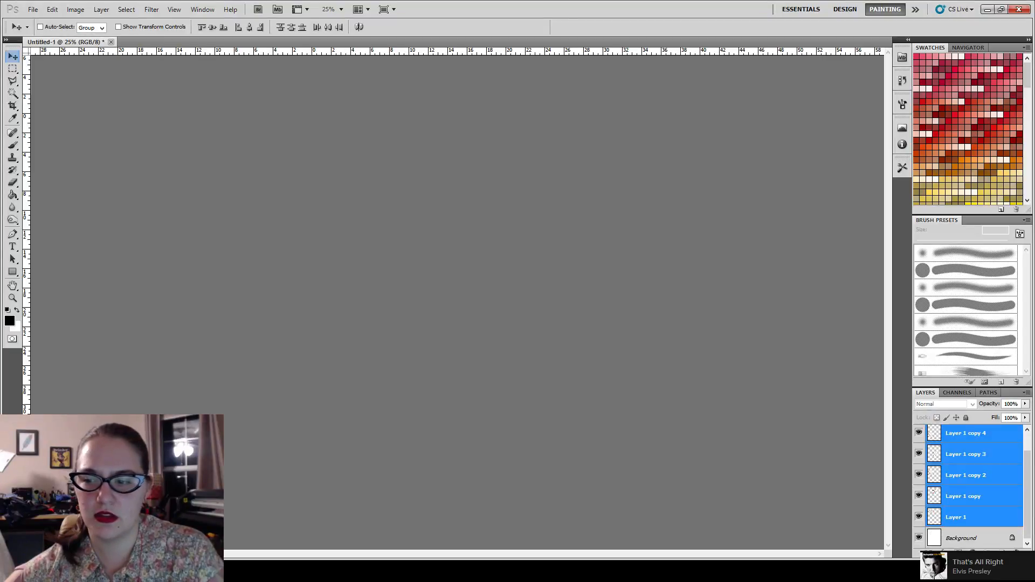
key(Delete)
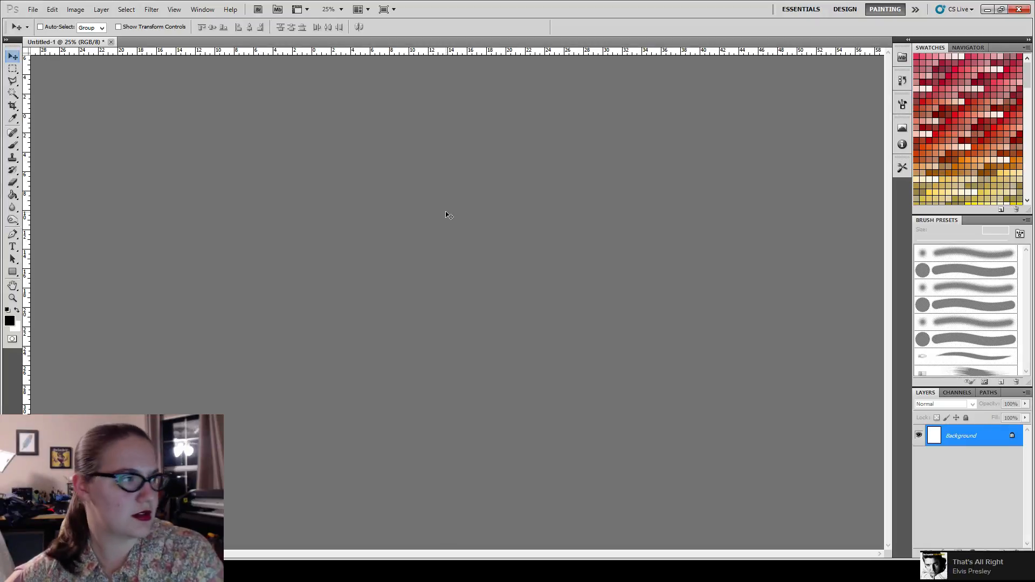
Paste the copied clock artwork into the Photoshop document at 100% scale and commit its placement.
key(ctrl+o)
click(562, 186)
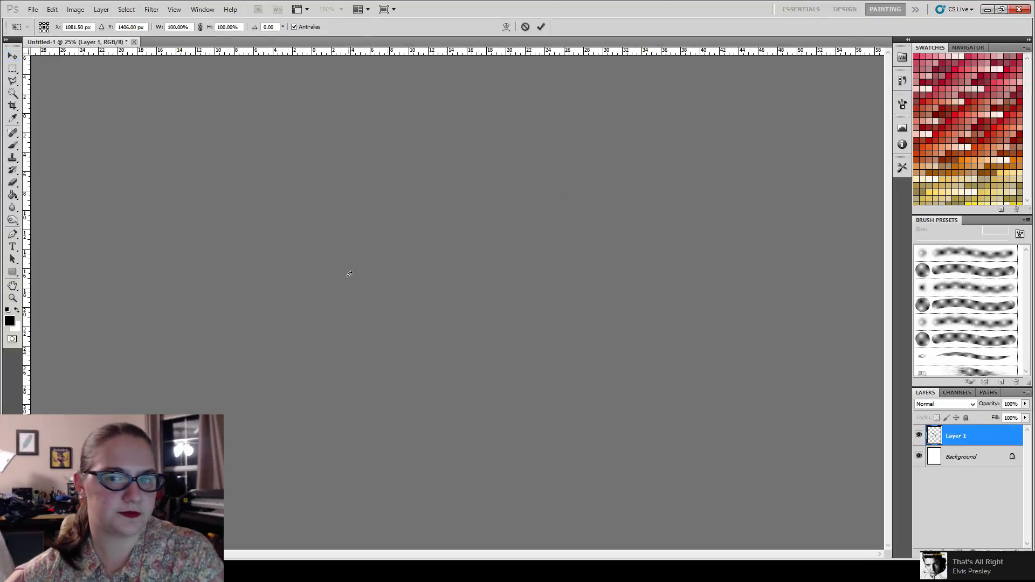
click(12, 56)
key(Return)
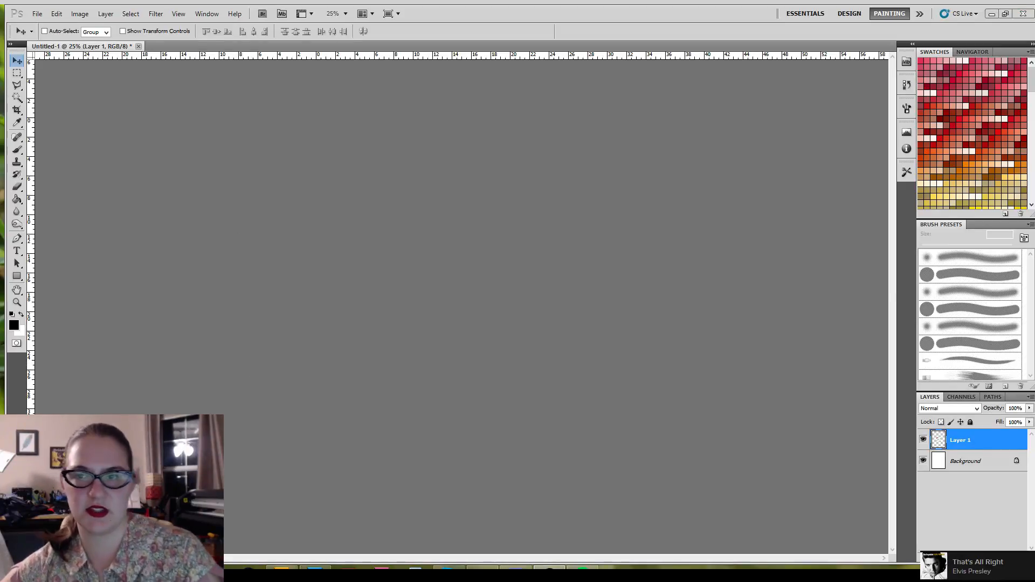
Switch to Illustrator and paste the clock tile into the blank Untitled-3 document.
key(alt+Tab)
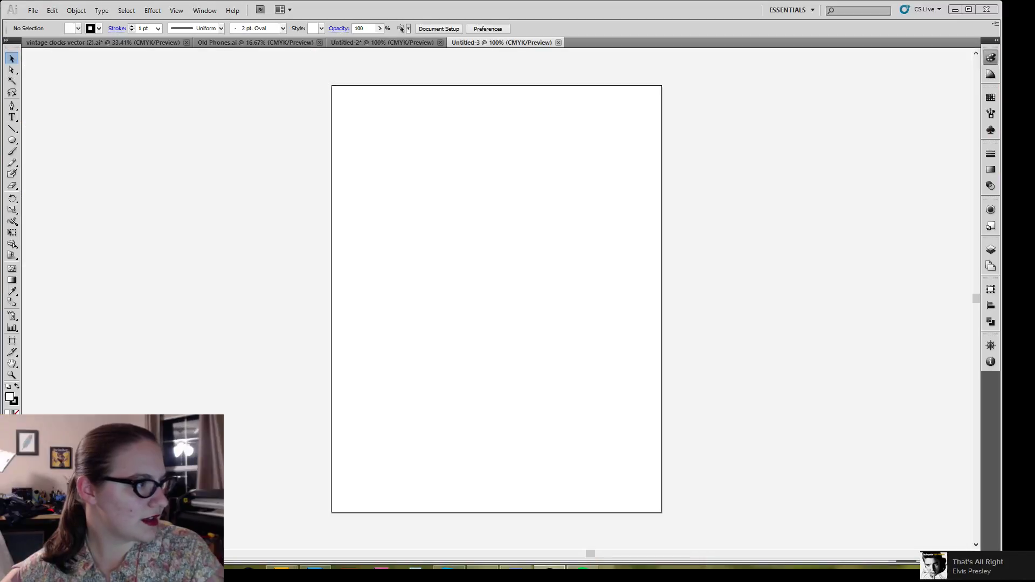
click(12, 375)
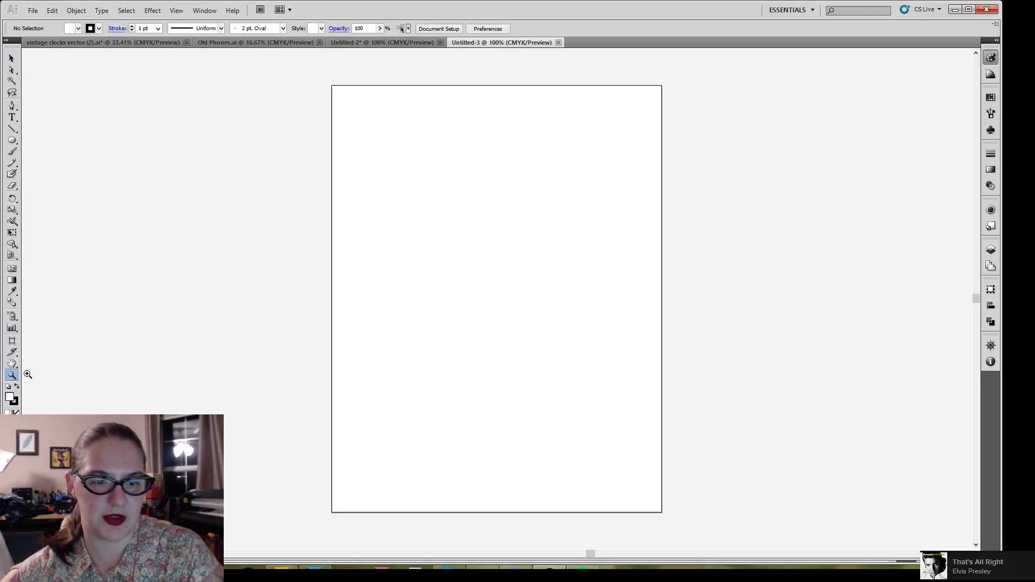
alt+click(480, 245)
drag(366, 241, 241, 185)
click(12, 58)
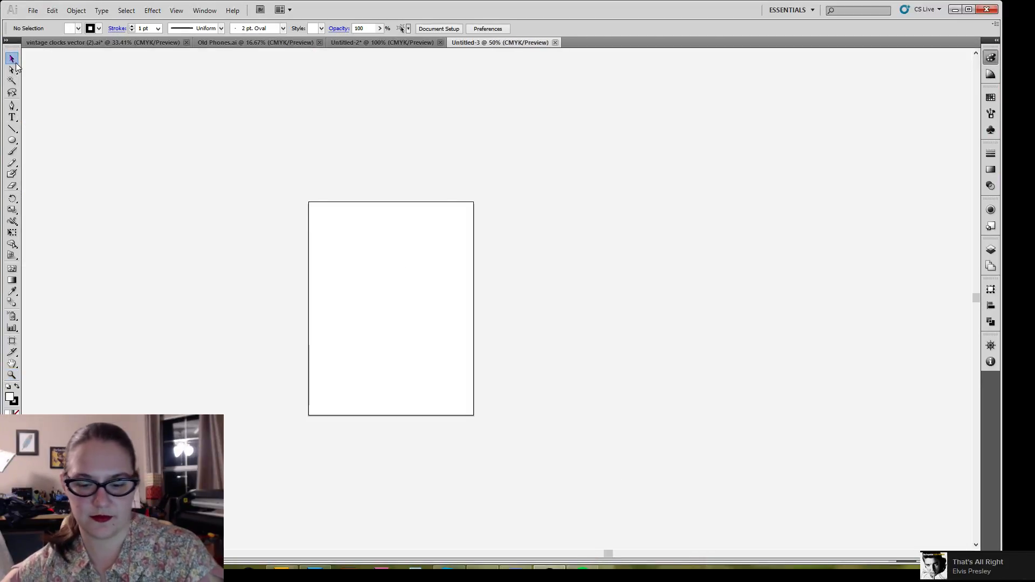
key(ctrl+v)
drag(474, 282, 353, 141)
Duplicate the clock tile edge to edge beside the artboard to build a block two tiles wide and two tiles high.
key(z)
alt+click(464, 267)
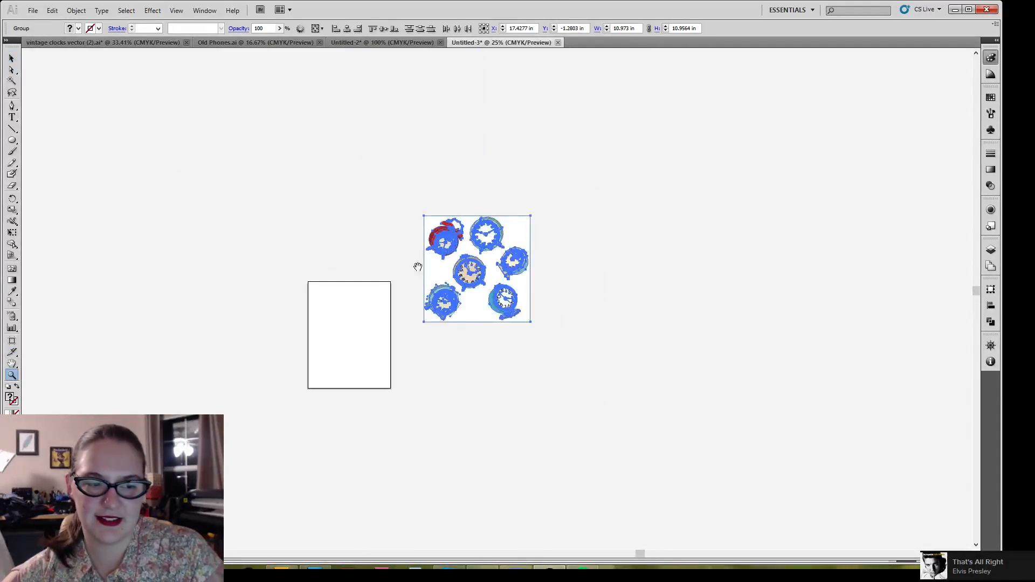
drag(418, 268, 200, 209)
key(v)
drag(253, 179, 263, 291)
drag(366, 378, 275, 242)
drag(280, 315, 386, 315)
click(525, 281)
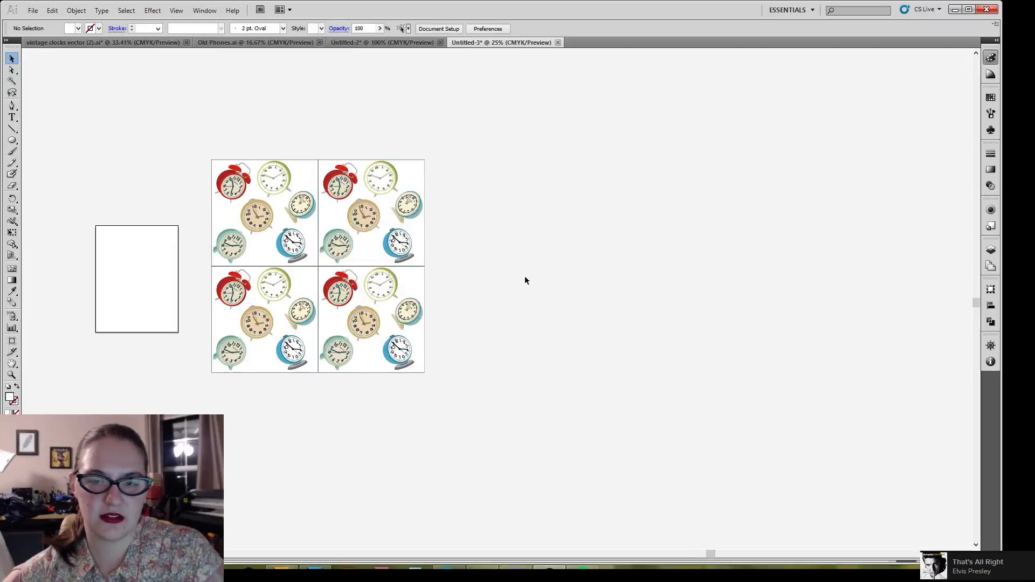
Duplicate the two-by-two block of clock tiles to its right, aligned edge to edge, making four columns.
drag(447, 141, 209, 410)
drag(274, 388, 198, 248)
drag(280, 177, 494, 179)
scroll(76, 107, up, 3)
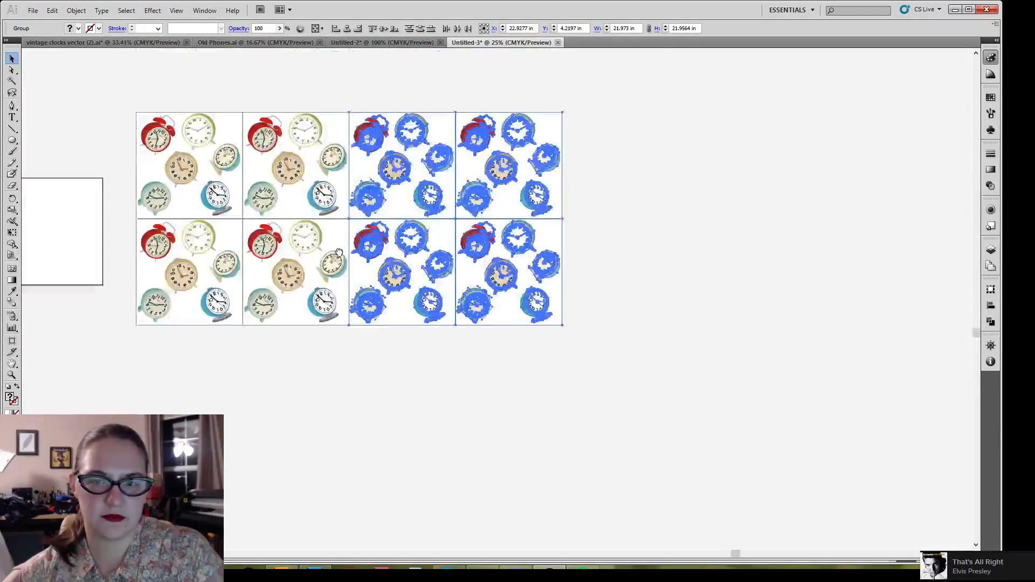
Duplicate the two rows of clock tiles directly below to complete a four-by-four grid, and deselect it.
drag(76, 106, 635, 387)
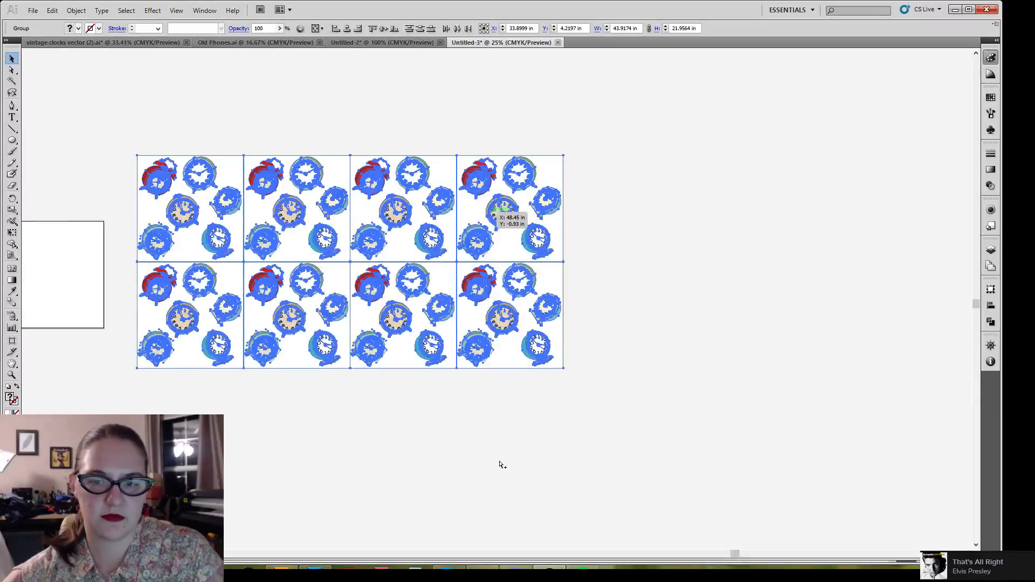
scroll(444, 429, down, 1)
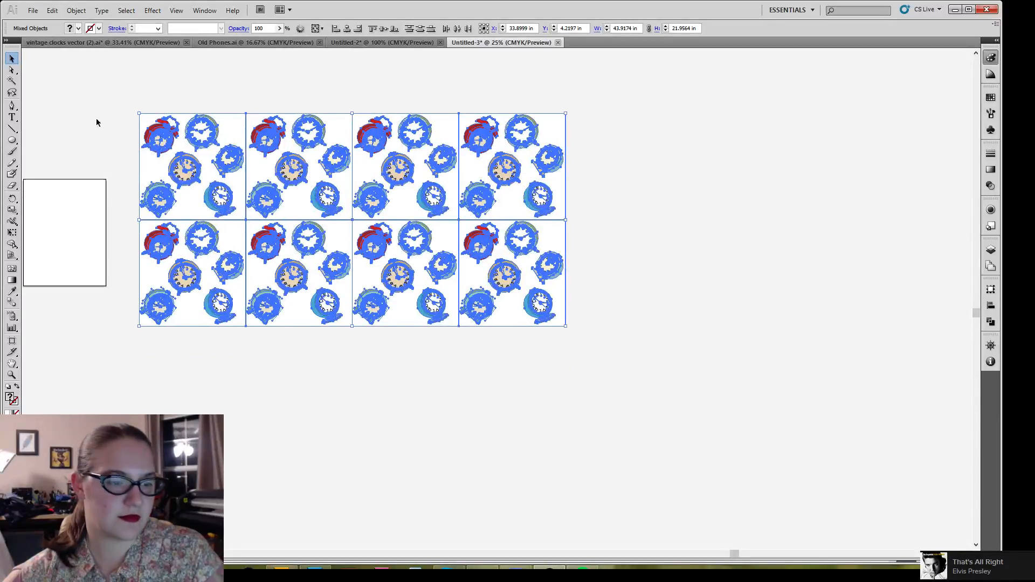
drag(64, 90, 582, 287)
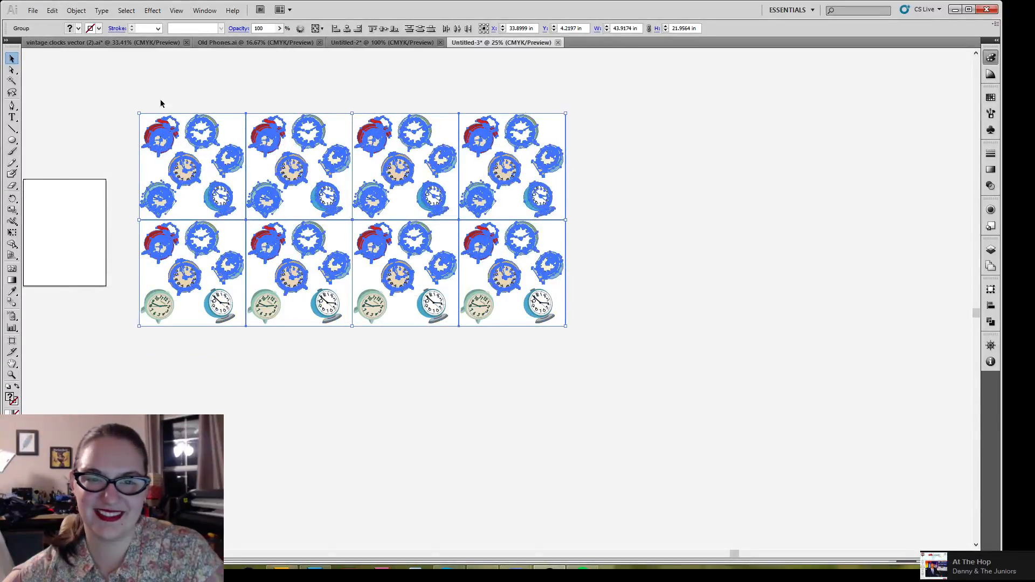
drag(111, 97, 582, 422)
drag(485, 204, 501, 425)
click(671, 322)
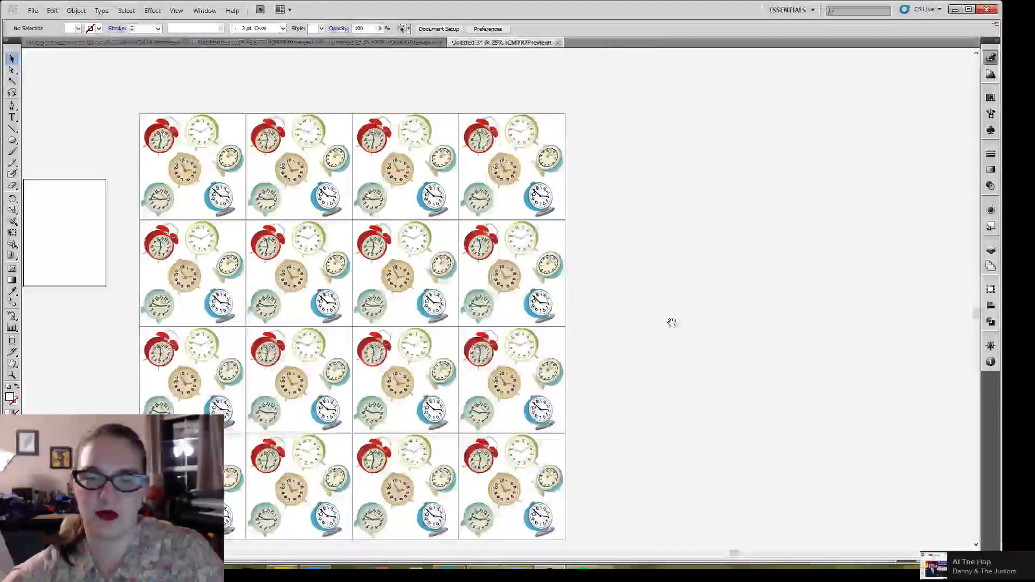
Examine the repeated clock pattern up close and as a whole for gaps and uneven spacing across the tile edges.
drag(671, 323, 694, 263)
drag(149, 260, 162, 307)
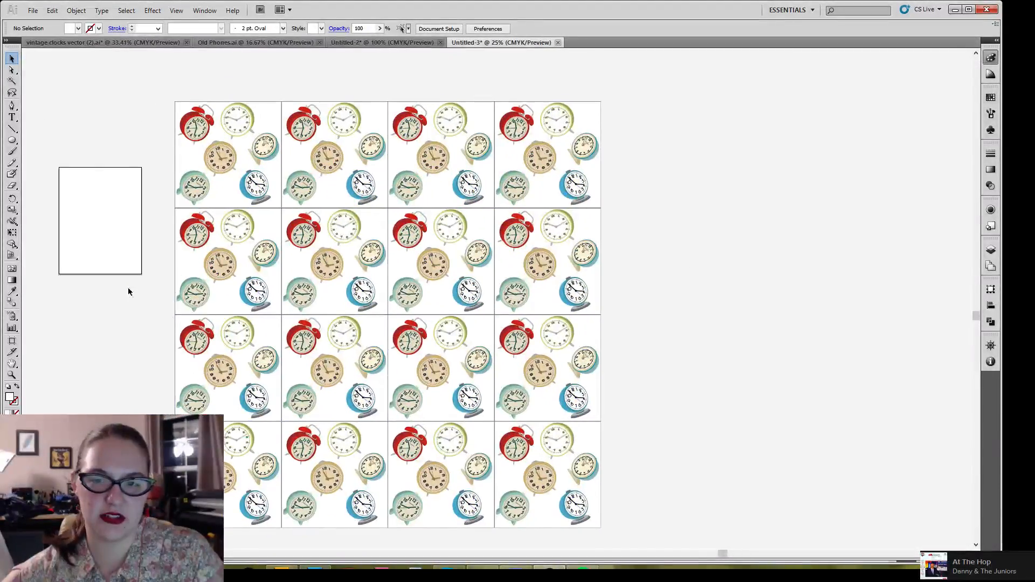
click(11, 375)
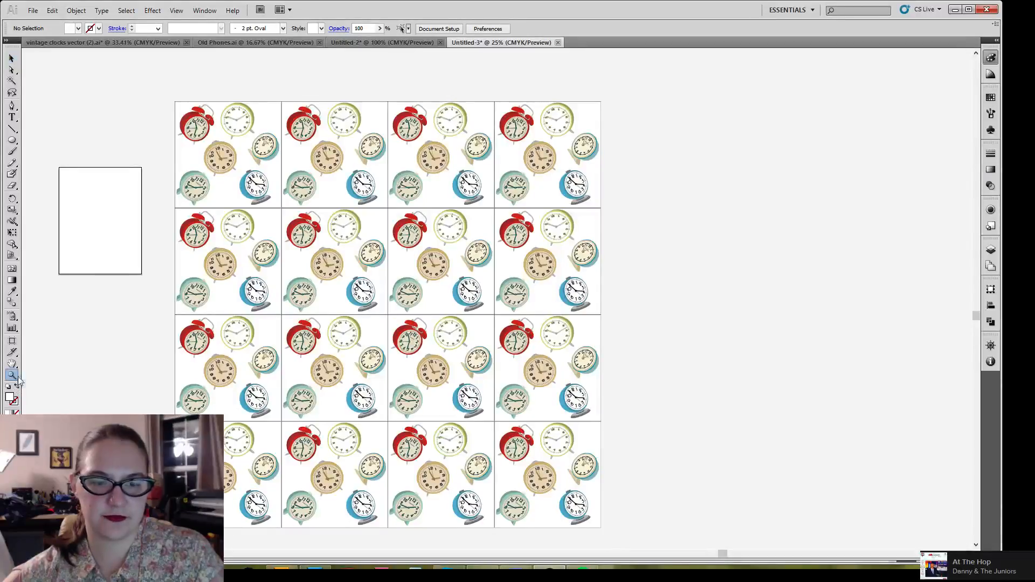
drag(226, 127, 556, 492)
drag(508, 426, 450, 430)
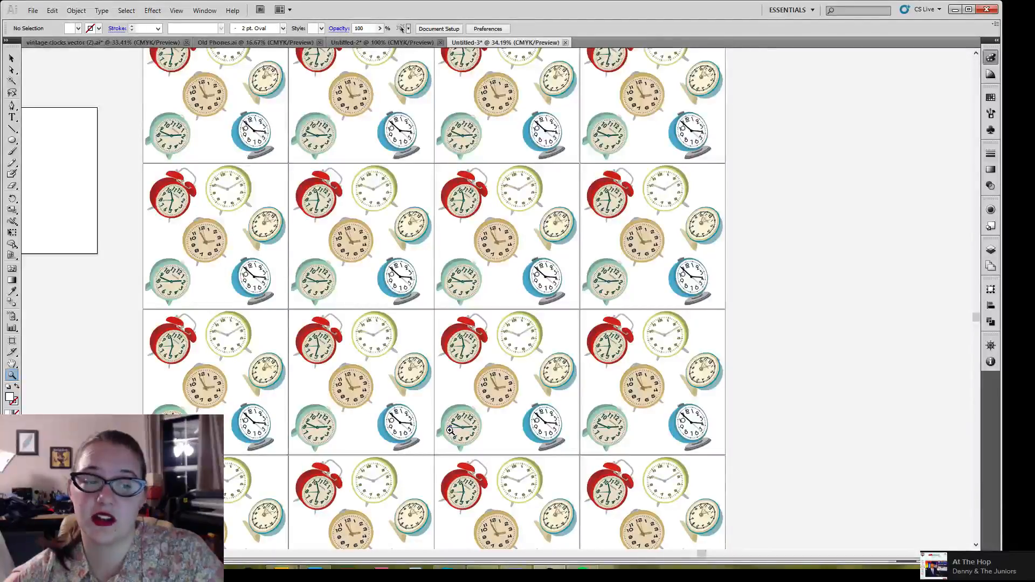
click(554, 360)
drag(553, 357, 502, 357)
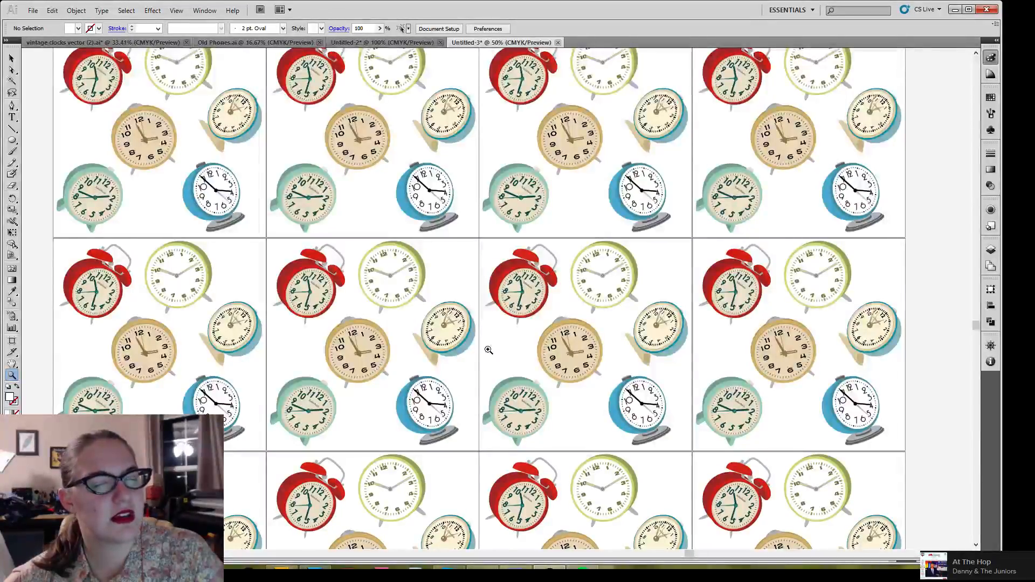
key(space)
drag(501, 341, 495, 333)
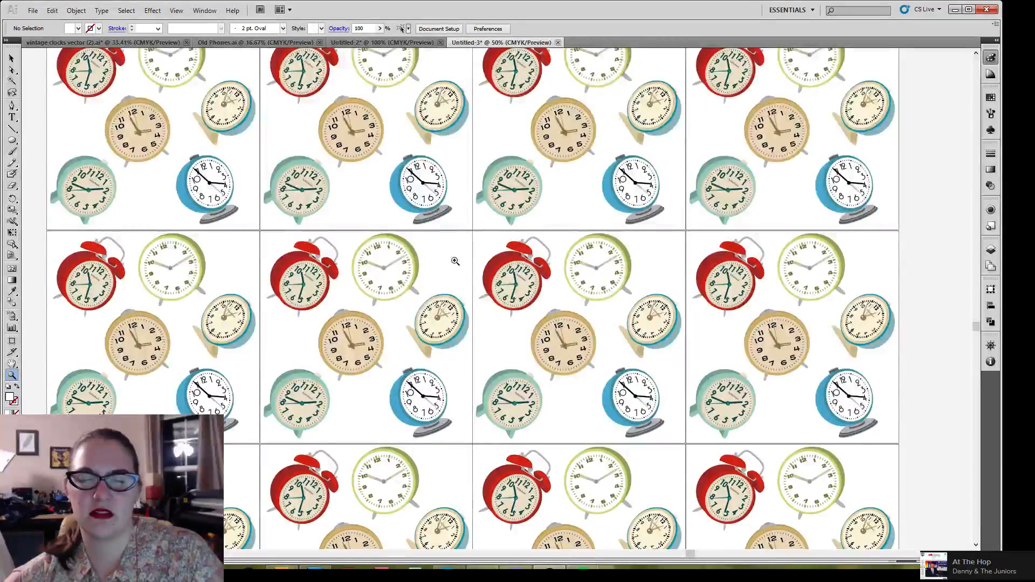
key(space)
drag(449, 240, 439, 286)
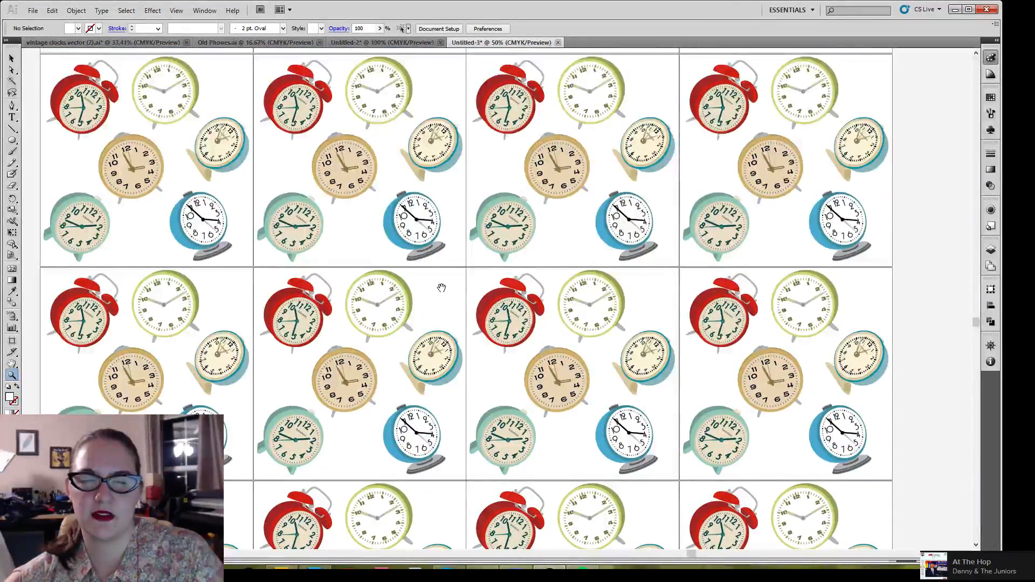
drag(447, 242, 458, 354)
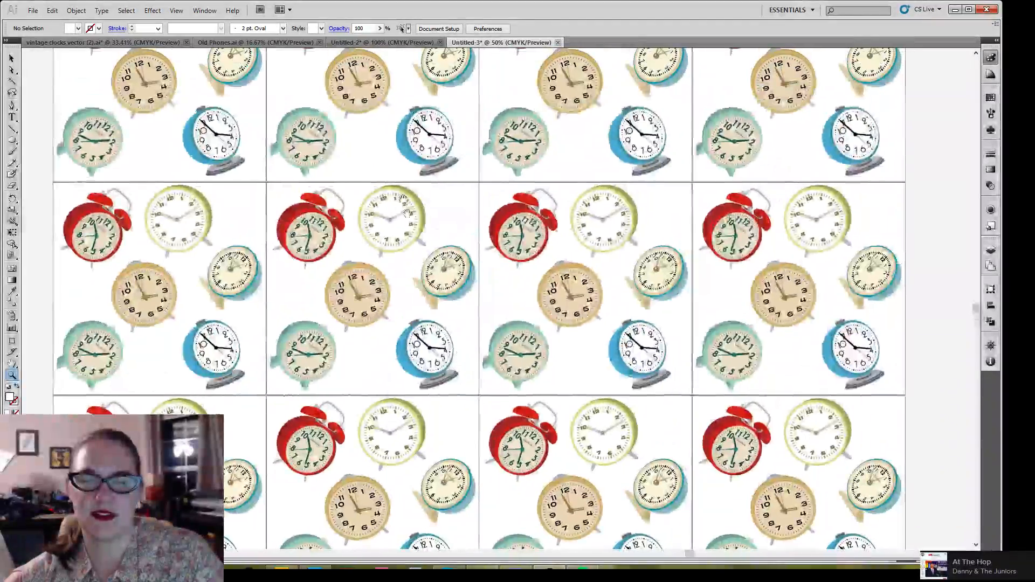
drag(404, 201, 431, 291)
drag(555, 386, 504, 209)
drag(459, 386, 451, 281)
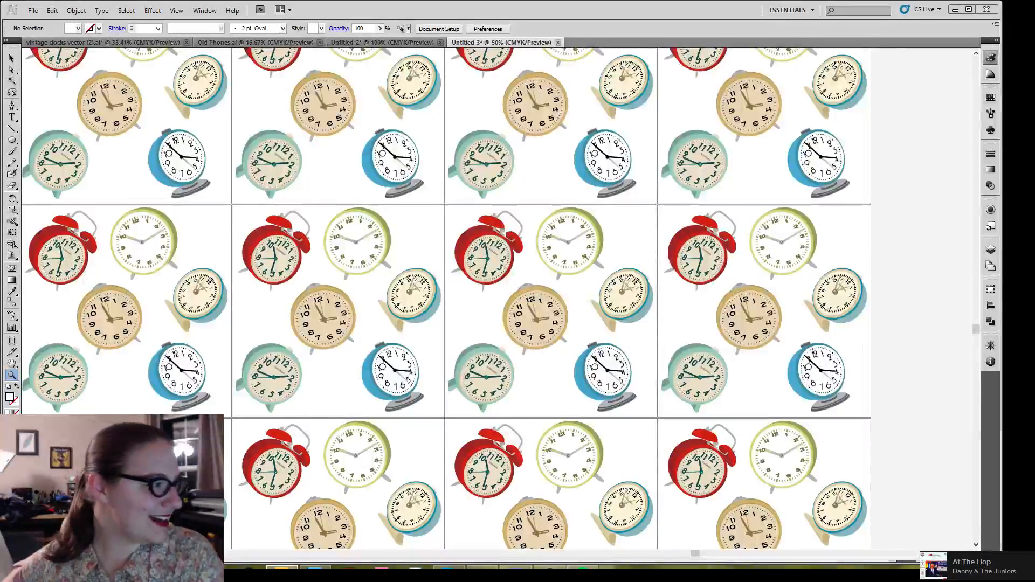
key(alt+Tab)
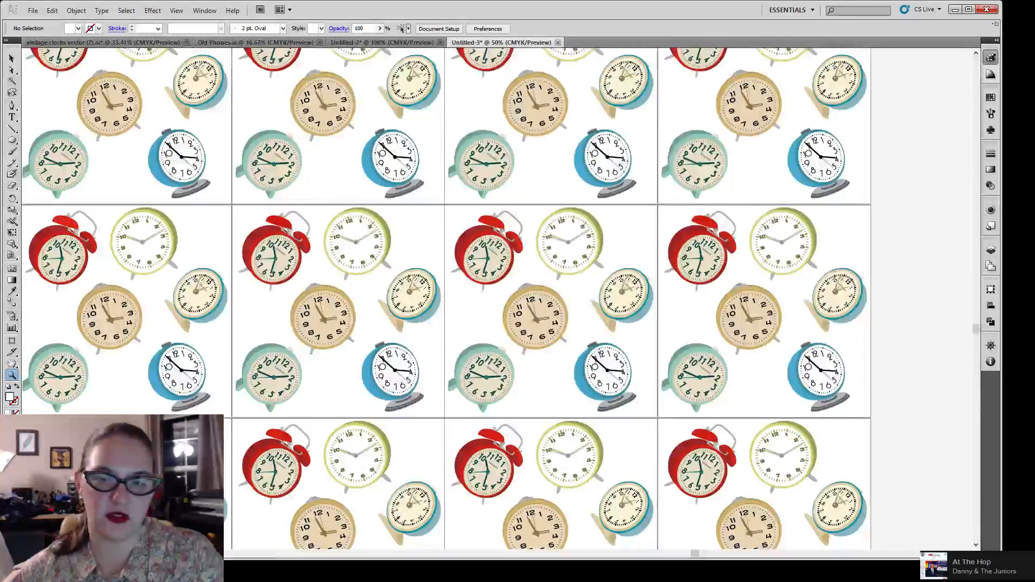
drag(178, 273, 392, 295)
alt+click(483, 312)
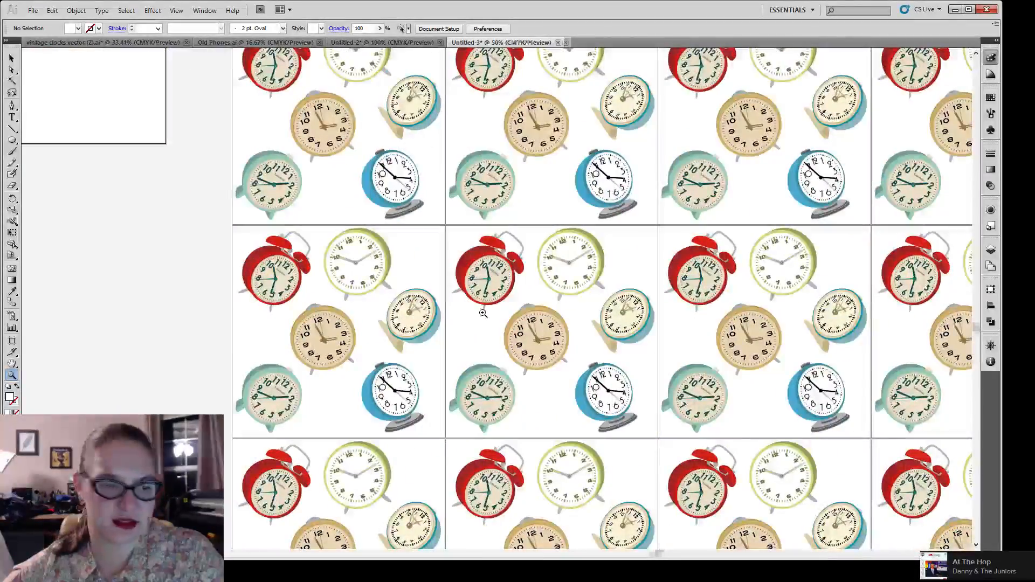
alt+click(483, 313)
drag(389, 349, 219, 368)
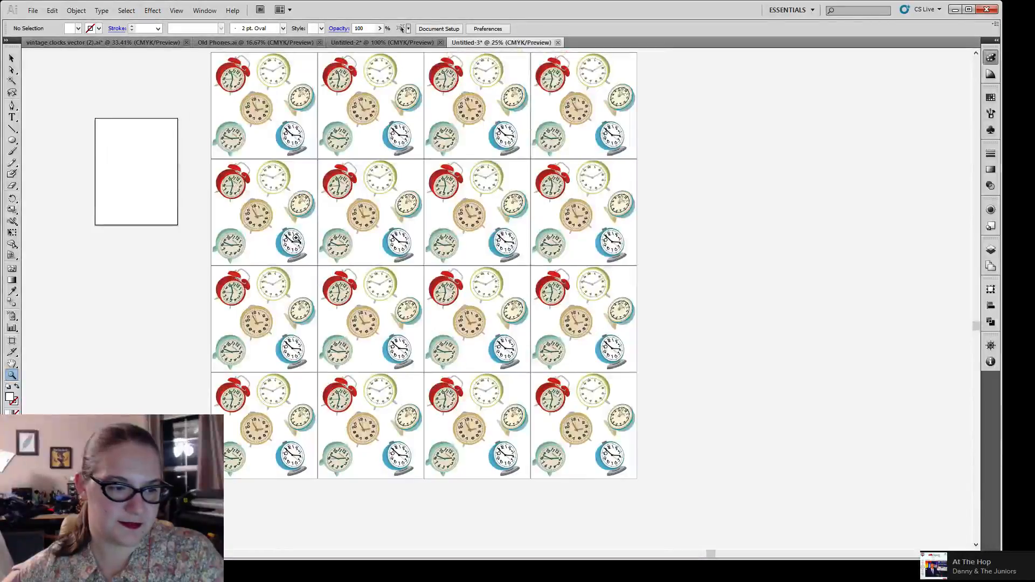
drag(299, 244, 265, 241)
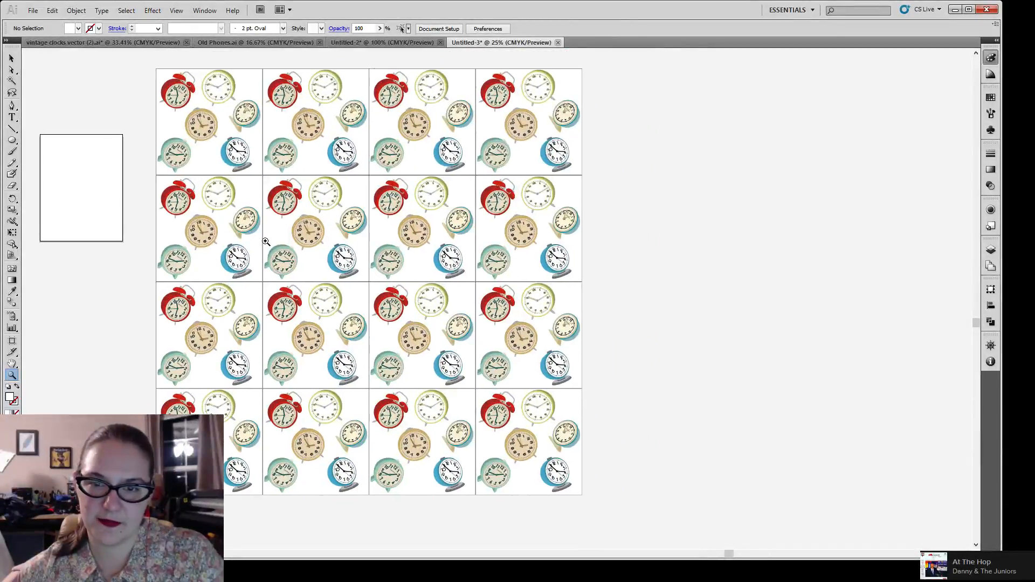
Using the Paintbrush with no fill and a 1 pt dark green stroke, circle four empty gaps between clocks around the tile edges.
drag(191, 102, 403, 398)
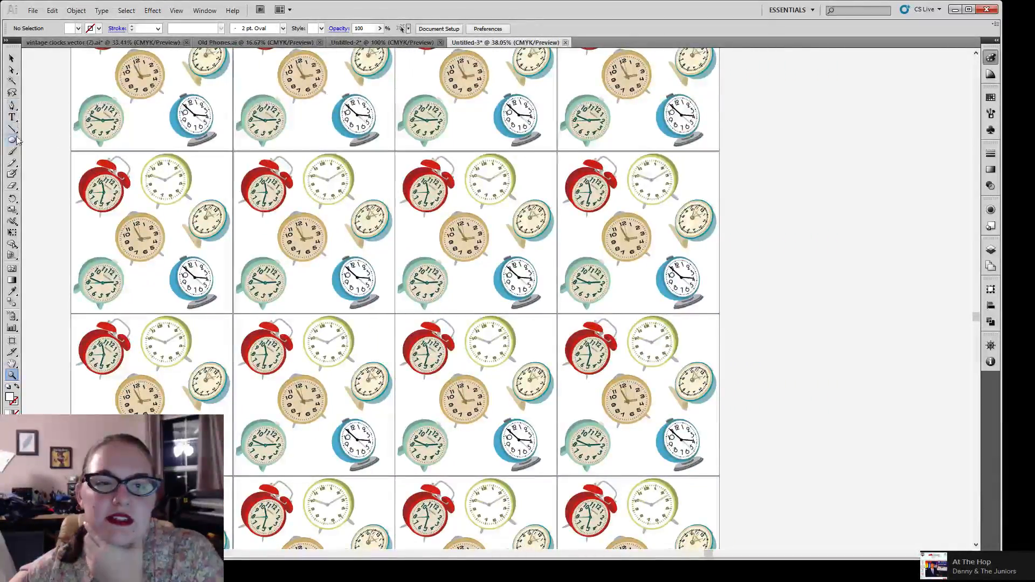
click(12, 161)
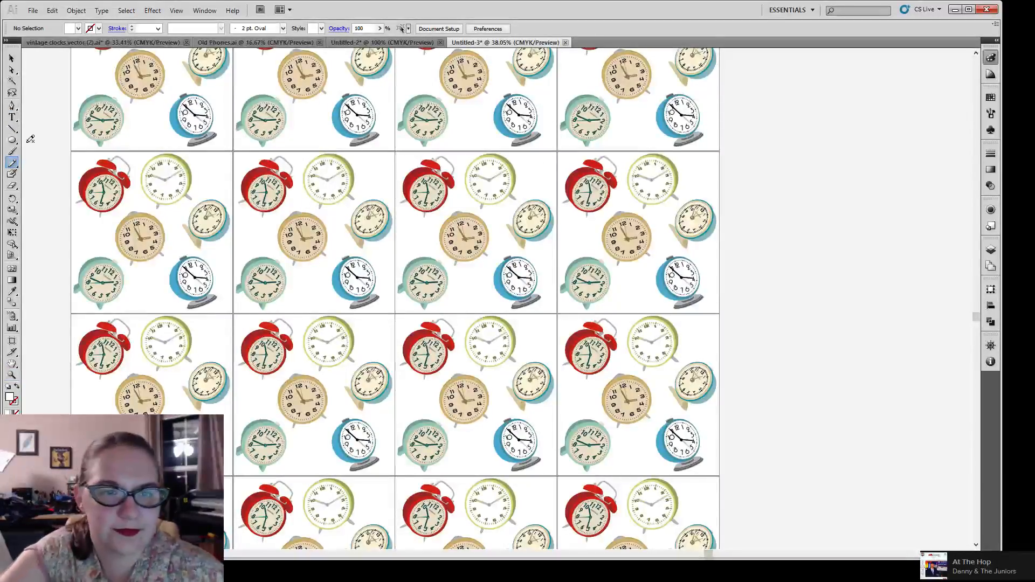
click(12, 153)
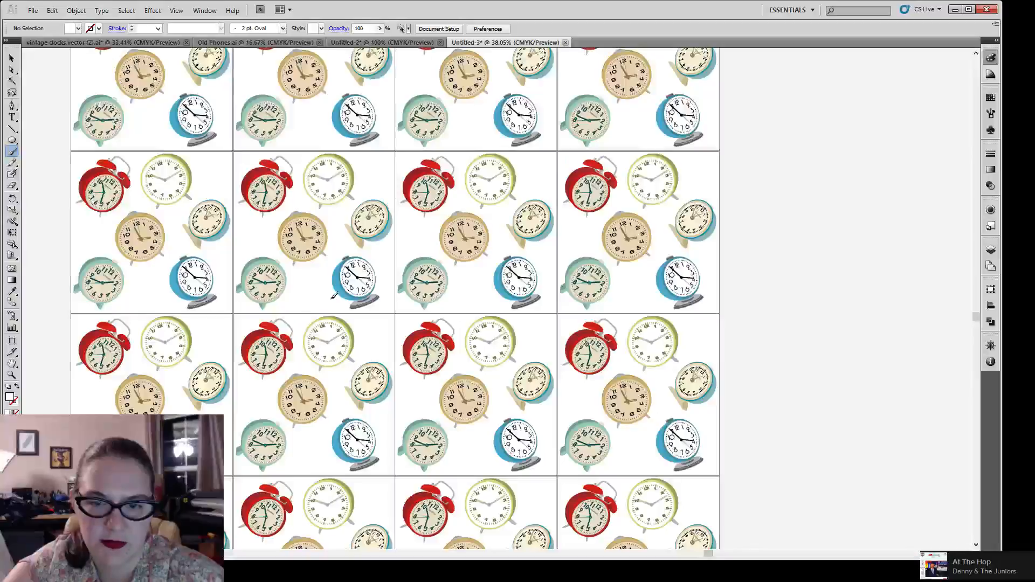
click(17, 386)
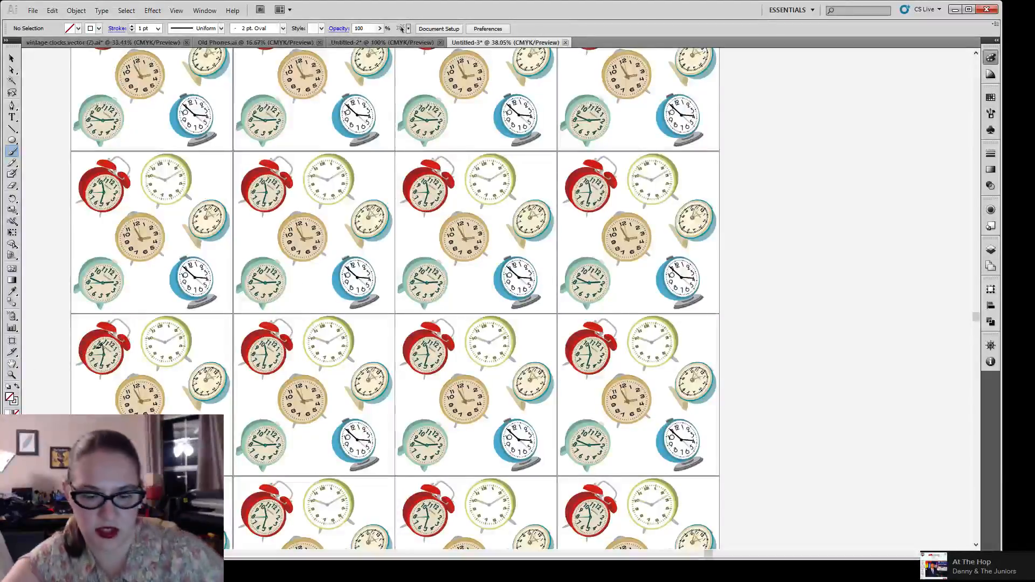
click(15, 403)
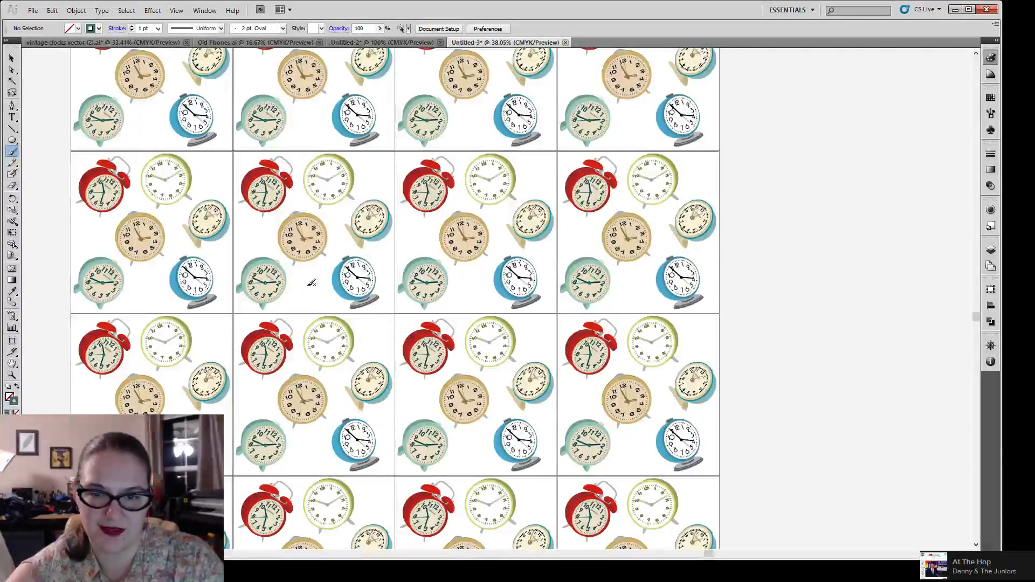
mouse_move(306, 278)
mouse_down()
mouse_move(290, 295)
mouse_move(324, 311)
mouse_move(309, 273)
mouse_up()
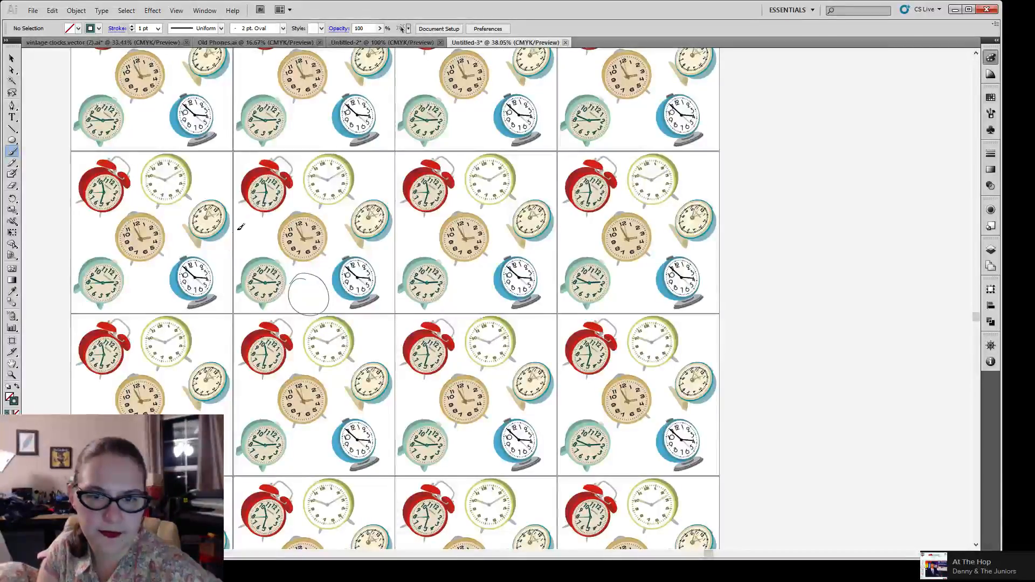
drag(243, 225, 237, 226)
mouse_move(221, 150)
mouse_down()
mouse_move(209, 178)
mouse_move(200, 167)
mouse_move(205, 181)
mouse_up()
mouse_move(143, 116)
mouse_down()
mouse_move(167, 140)
mouse_move(159, 120)
mouse_up()
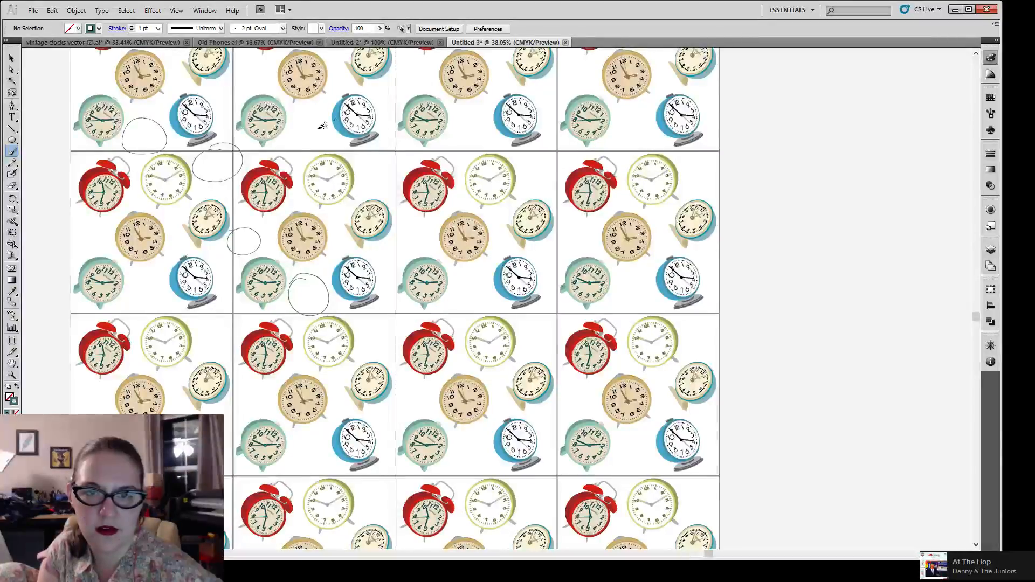
Circle five more empty gaps between the clocks around the tile edges of the second and third columns.
mouse_move(322, 125)
mouse_down()
mouse_move(320, 150)
mouse_move(318, 115)
mouse_up()
mouse_move(379, 147)
mouse_down()
mouse_move(403, 175)
mouse_move(367, 168)
mouse_up()
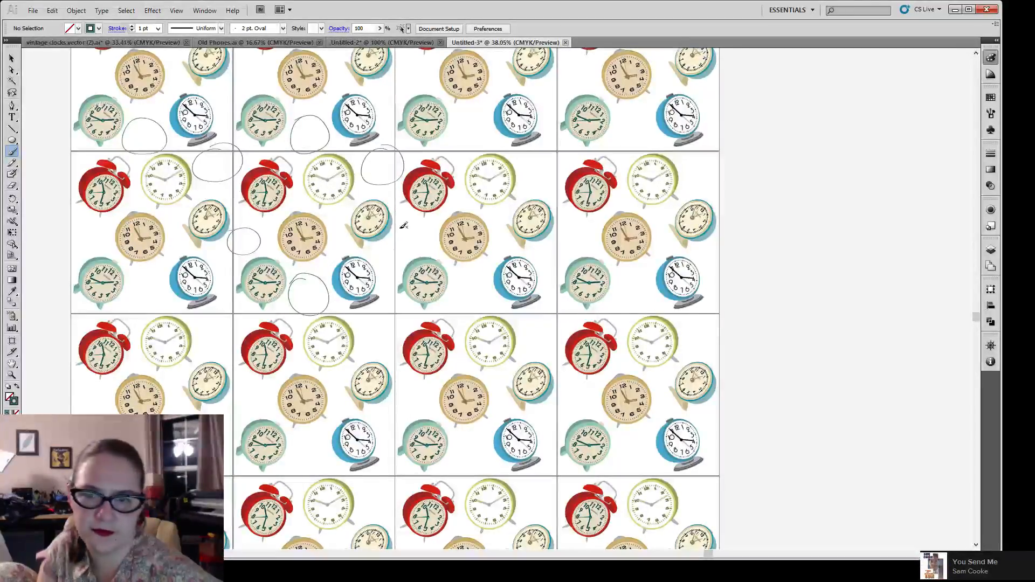
mouse_move(413, 222)
mouse_down()
mouse_move(393, 233)
mouse_move(418, 251)
mouse_move(401, 225)
mouse_up()
mouse_move(458, 283)
mouse_down()
mouse_move(461, 312)
mouse_move(459, 280)
mouse_up()
mouse_move(383, 319)
mouse_down()
mouse_move(381, 346)
mouse_move(378, 313)
mouse_up()
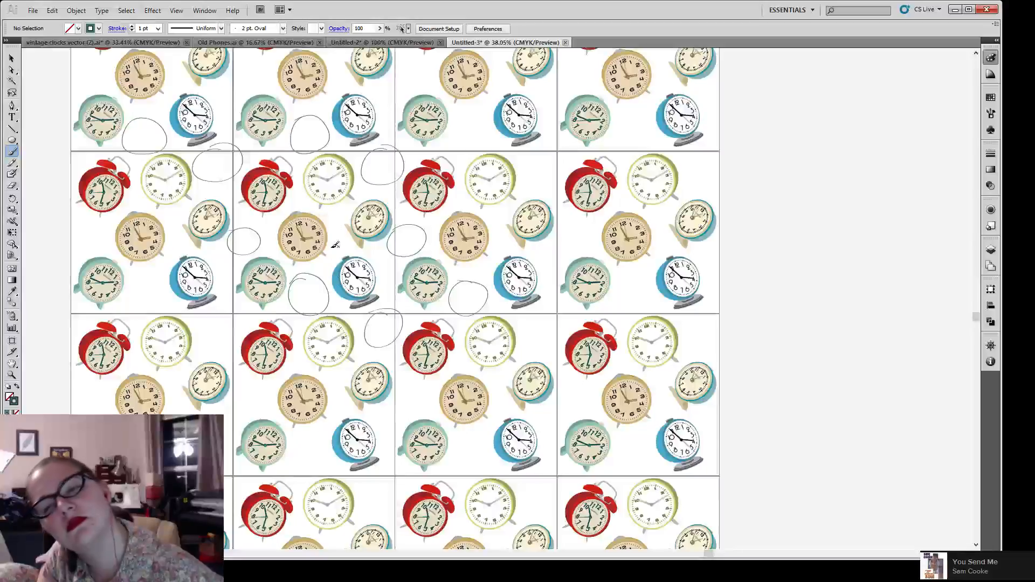
Undo all nine hand-drawn circles marking the gaps in the clock pattern.
key(ctrl+minus)
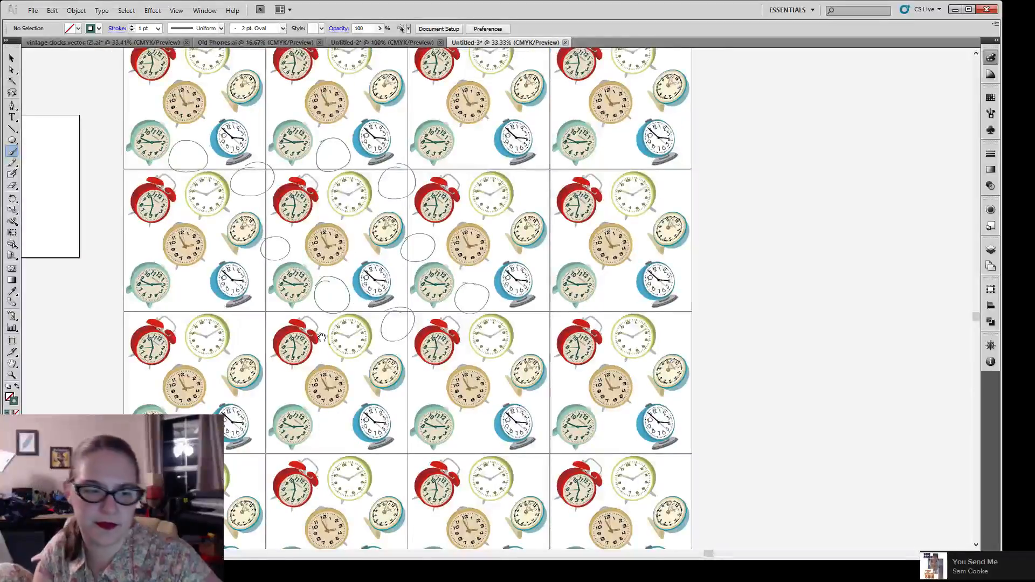
scroll(325, 312, down, 2)
key(ctrl+z)
key(ctrl+z)
key(ctrl+z)
key(ctrl+z)
key(ctrl+z)
key(ctrl+z)
key(ctrl+z)
key(ctrl+z)
key(ctrl+z)
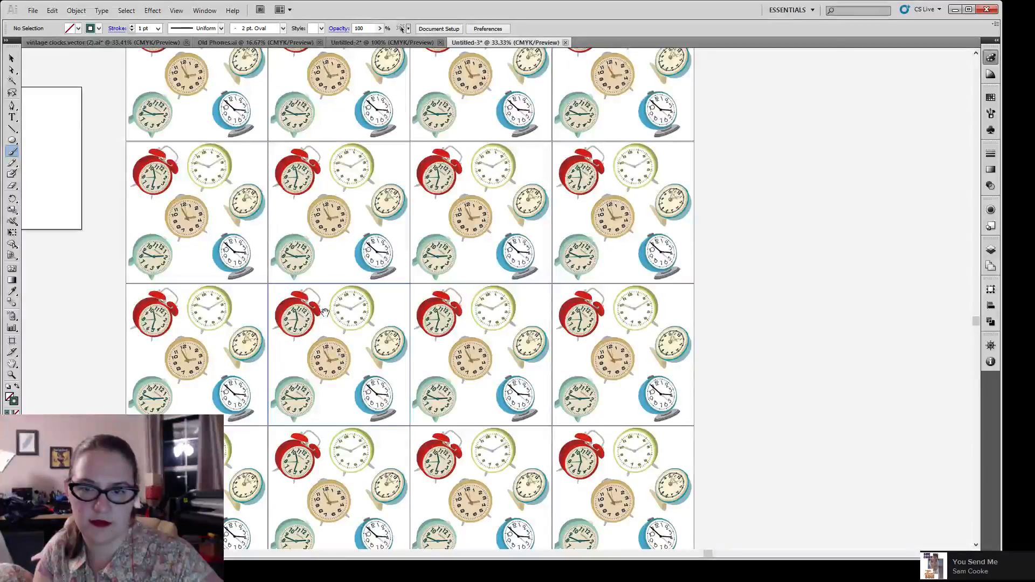
With the Paintbrush, circle seven recurring gaps below the mint clocks and at the tile corners along the second row.
drag(352, 280, 331, 283)
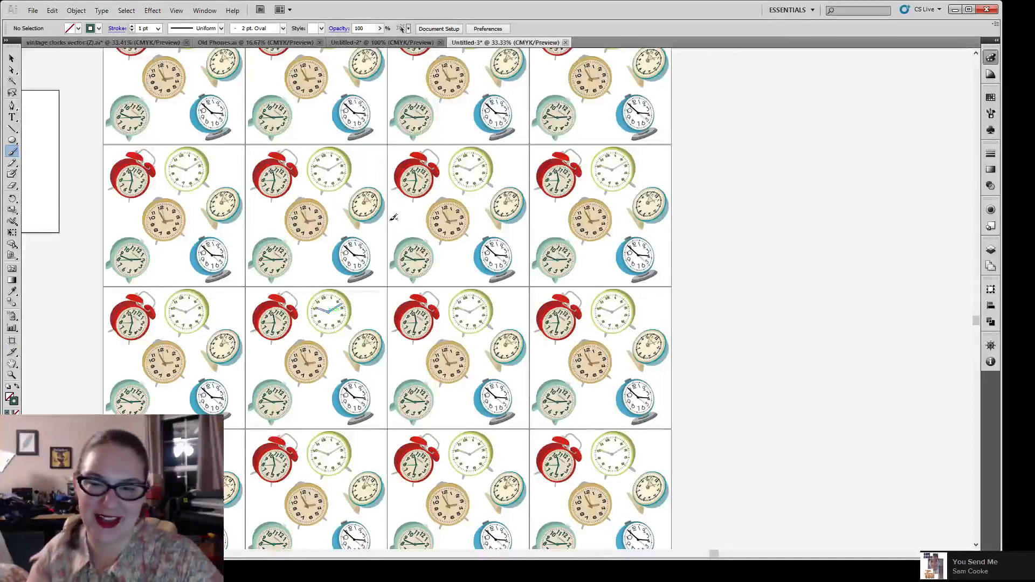
drag(439, 295, 448, 207)
drag(507, 193, 515, 289)
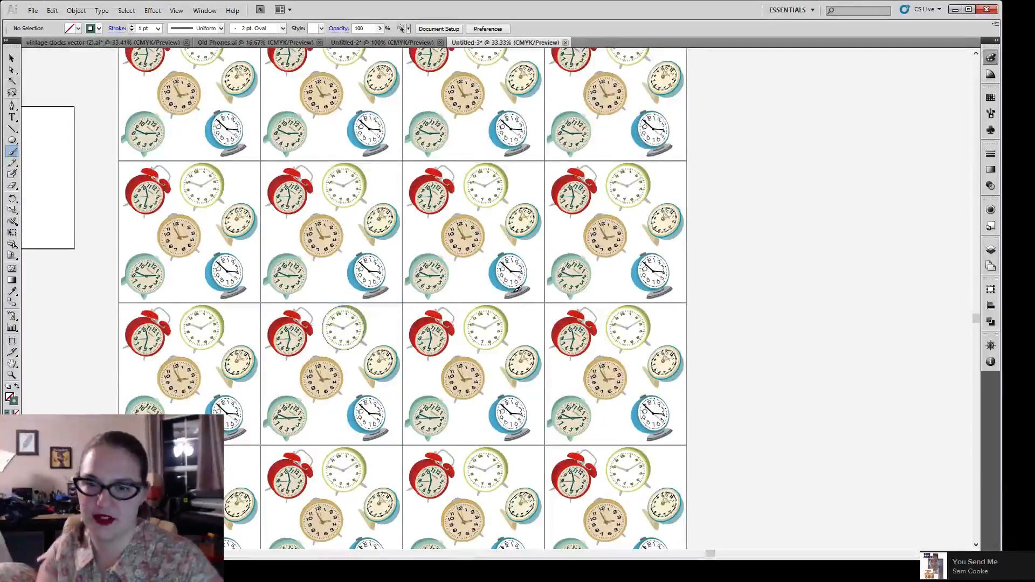
drag(345, 275, 332, 270)
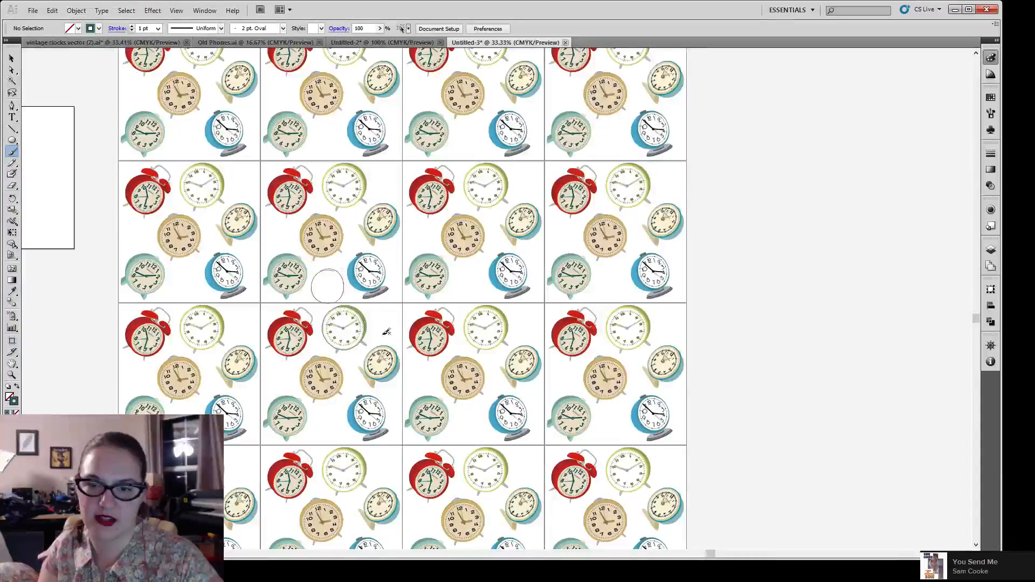
drag(467, 269, 467, 269)
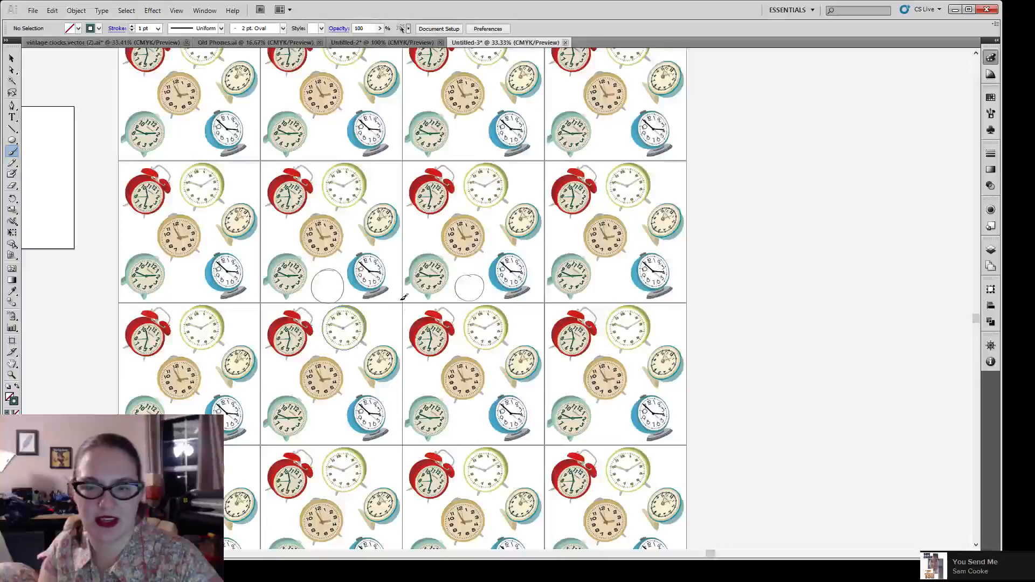
mouse_move(403, 297)
mouse_down()
mouse_move(400, 325)
mouse_move(398, 296)
mouse_move(381, 325)
mouse_up()
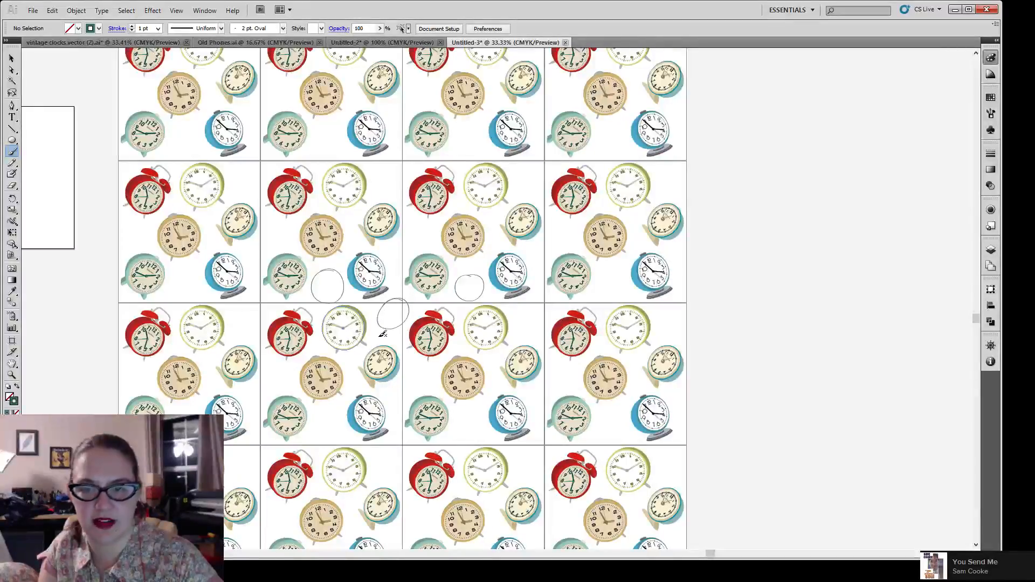
drag(403, 155, 380, 167)
mouse_move(250, 159)
mouse_down()
mouse_move(241, 187)
mouse_move(237, 179)
mouse_up()
mouse_move(255, 306)
mouse_down()
mouse_move(240, 310)
mouse_move(250, 298)
mouse_up()
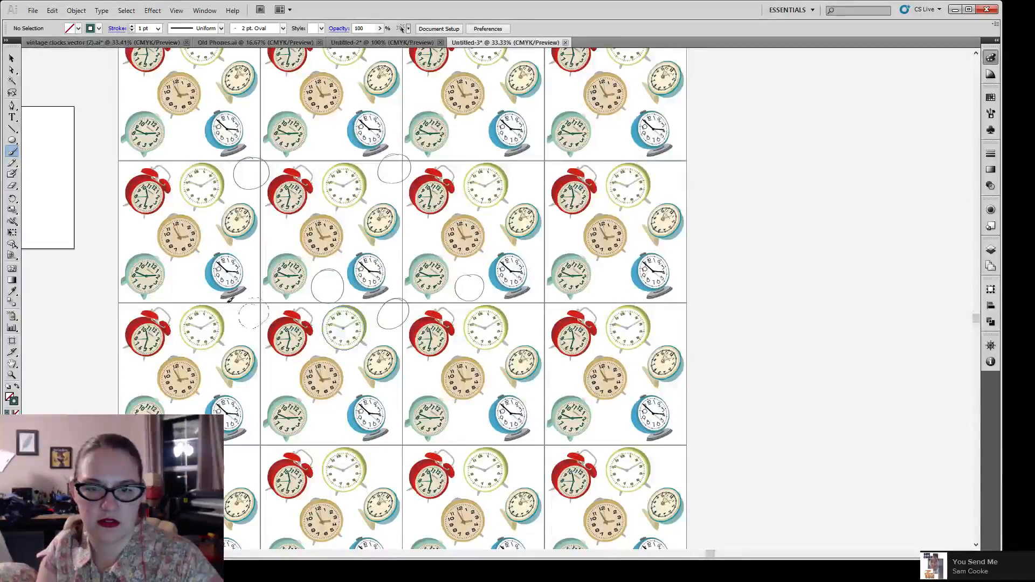
mouse_move(188, 271)
mouse_down()
mouse_move(198, 291)
mouse_move(177, 269)
mouse_up()
Circle five further gaps in the two lower rows, between the mint and blue clocks and around the left tile boundary.
scroll(351, 301, down, 3)
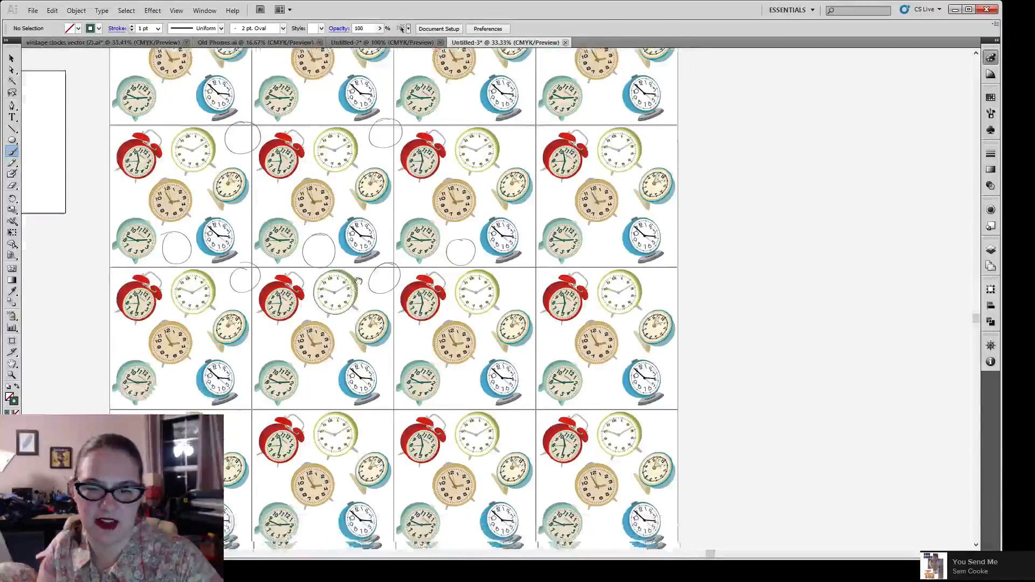
mouse_move(327, 334)
mouse_down()
mouse_move(301, 363)
mouse_move(325, 337)
mouse_up()
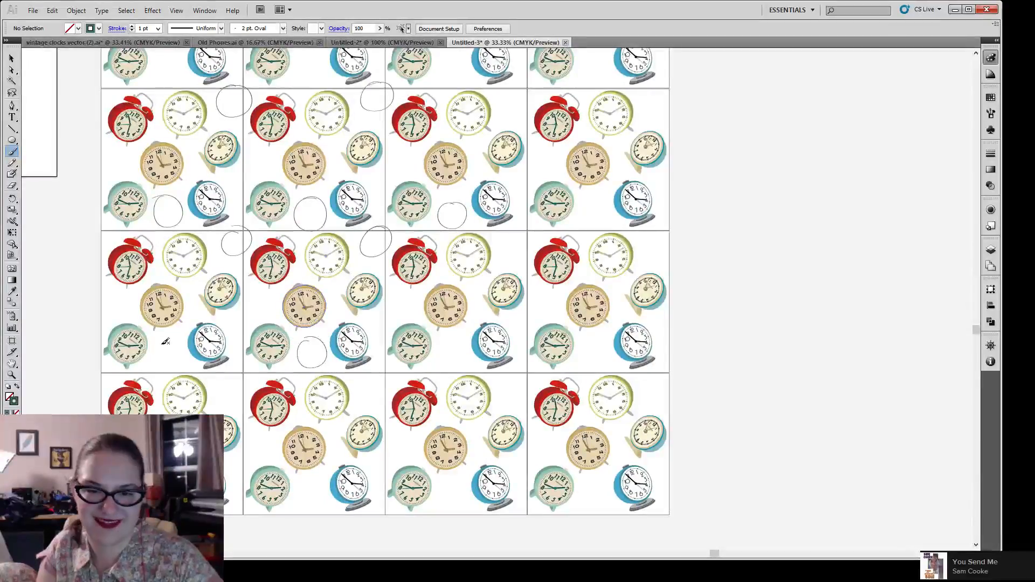
mouse_move(163, 339)
mouse_down()
mouse_move(159, 367)
mouse_move(184, 353)
mouse_move(164, 339)
mouse_up()
scroll(263, 396, down, 2)
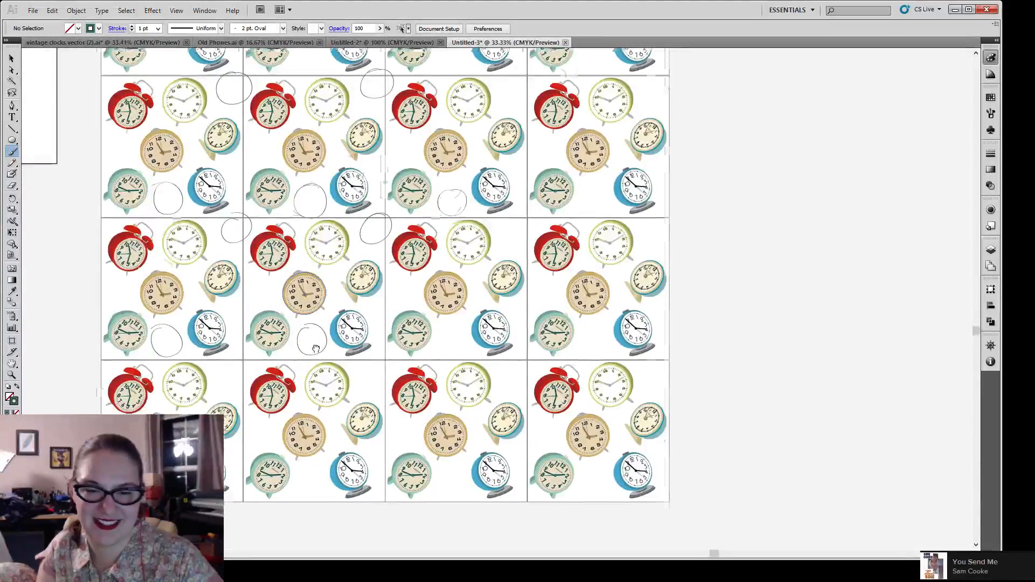
drag(247, 387, 242, 390)
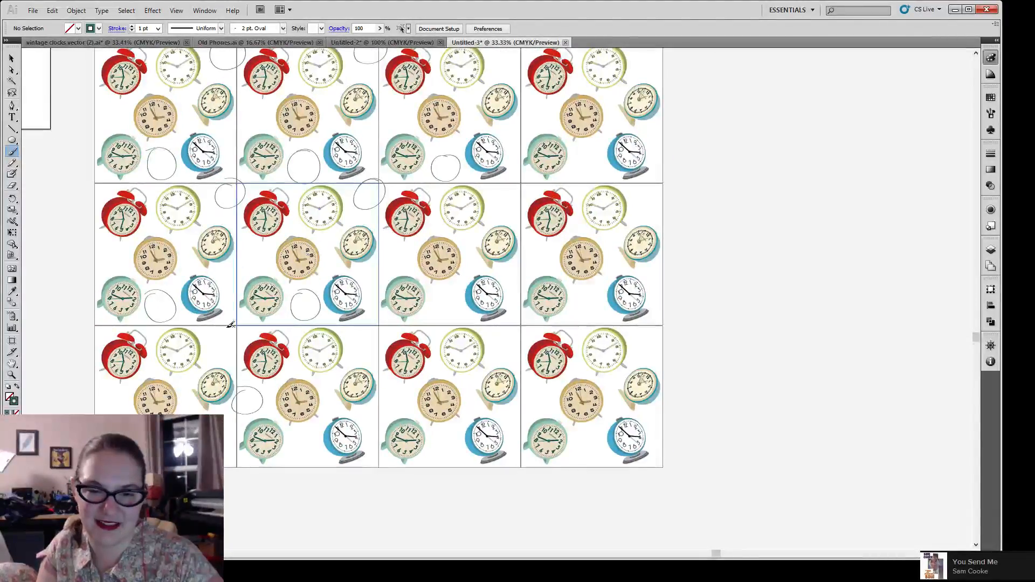
mouse_move(228, 325)
mouse_down()
mouse_move(236, 351)
mouse_move(228, 323)
mouse_up()
drag(315, 315, 345, 358)
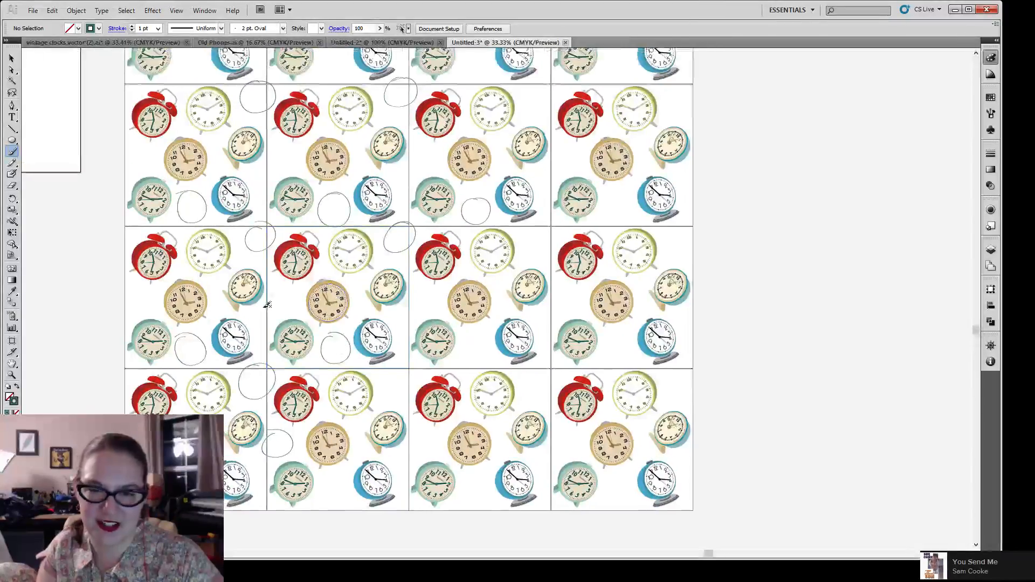
mouse_move(270, 297)
mouse_down()
mouse_move(288, 314)
mouse_move(263, 299)
mouse_move(285, 315)
mouse_move(287, 345)
mouse_up()
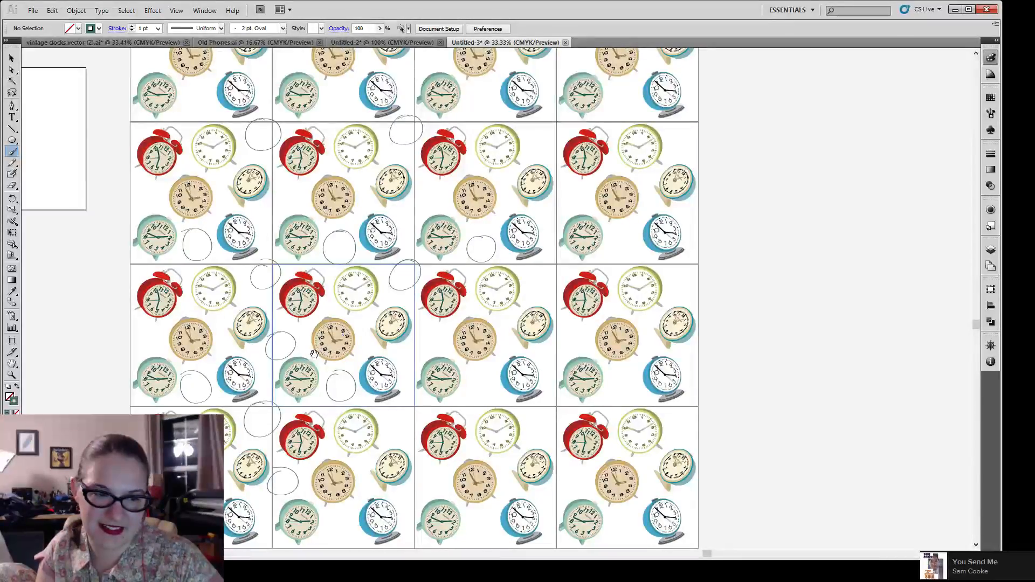
Look over the marked gaps in the repeat and undo all twelve circles.
scroll(318, 340, up, 1)
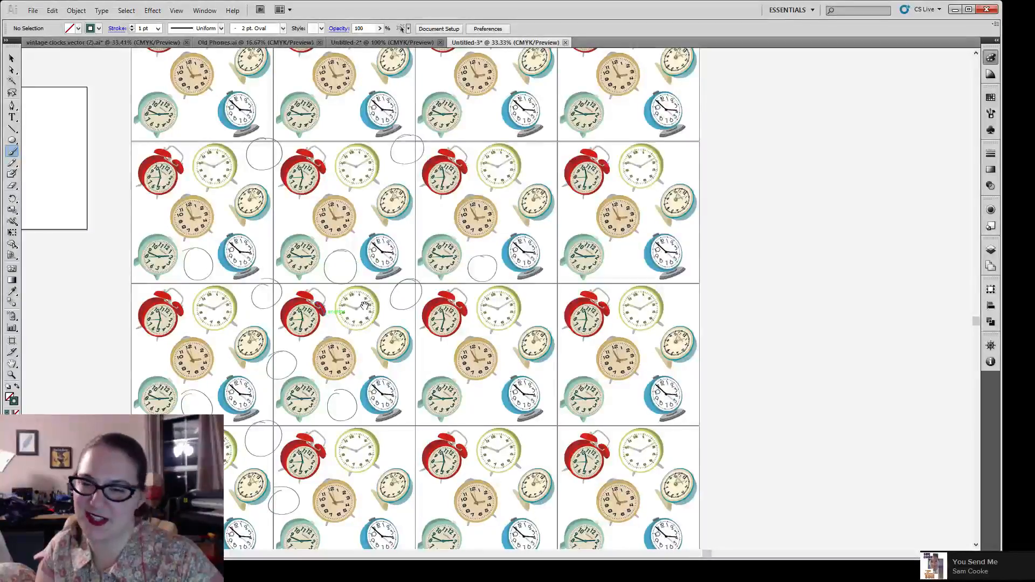
scroll(372, 318, up, 1)
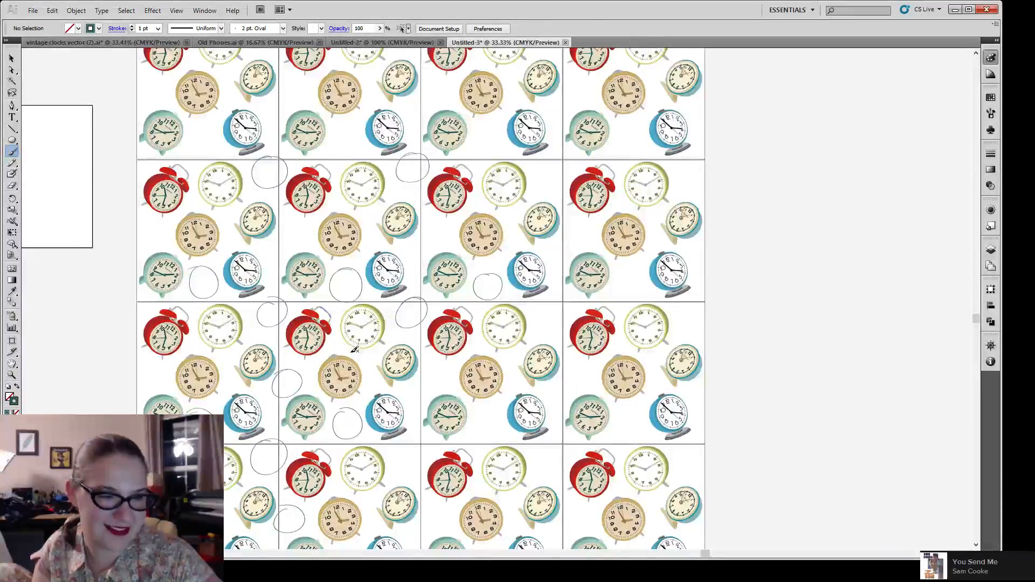
scroll(356, 334, left, 1)
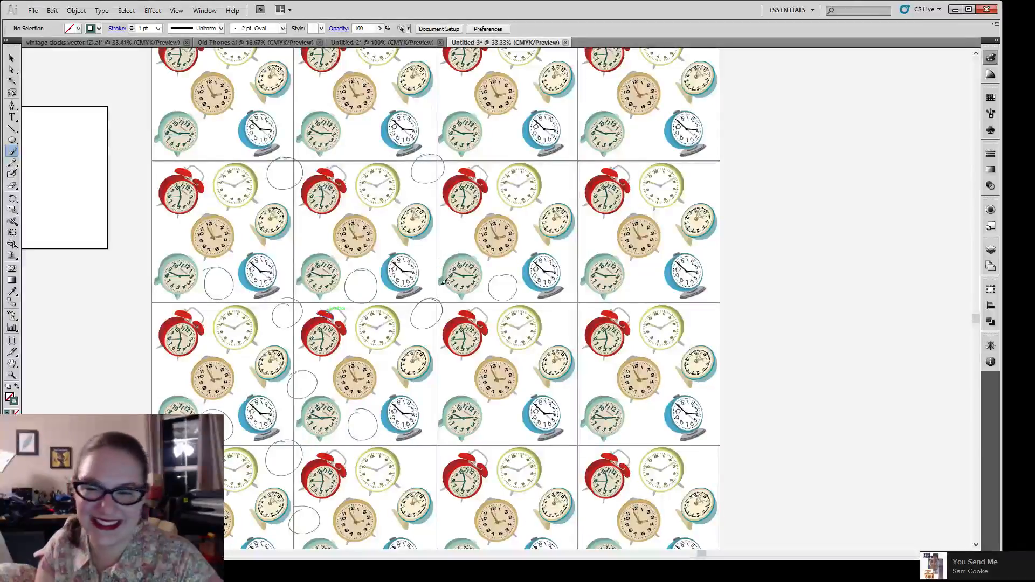
drag(410, 312, 433, 329)
key(ctrl+z)
key(ctrl+z)
key(ctrl+z)
key(ctrl+z)
key(ctrl+z)
key(ctrl+z)
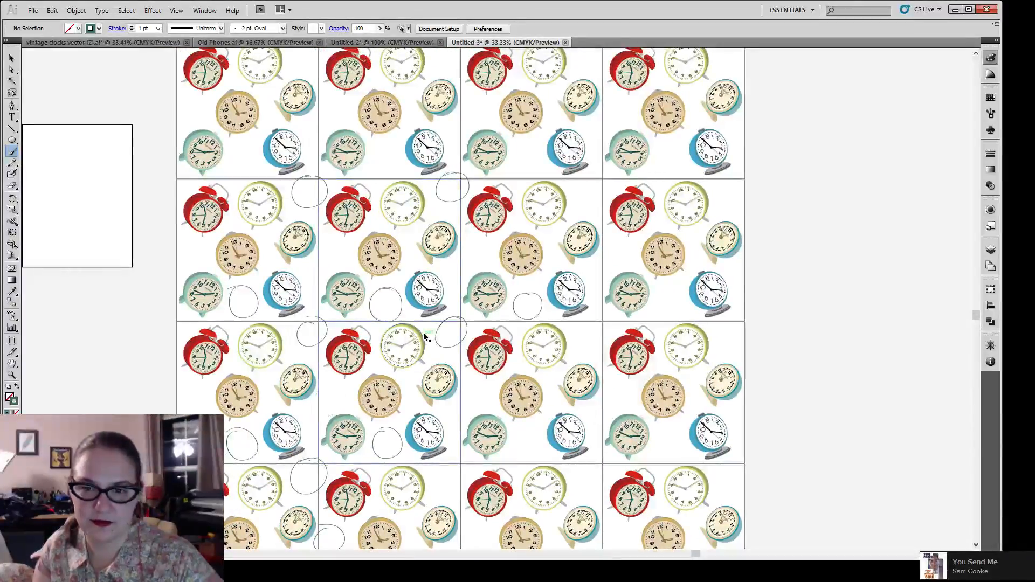
key(ctrl+z)
key(ctrl+z)
key(ctrl+z)
key(ctrl+z)
key(ctrl+z)
key(ctrl+z)
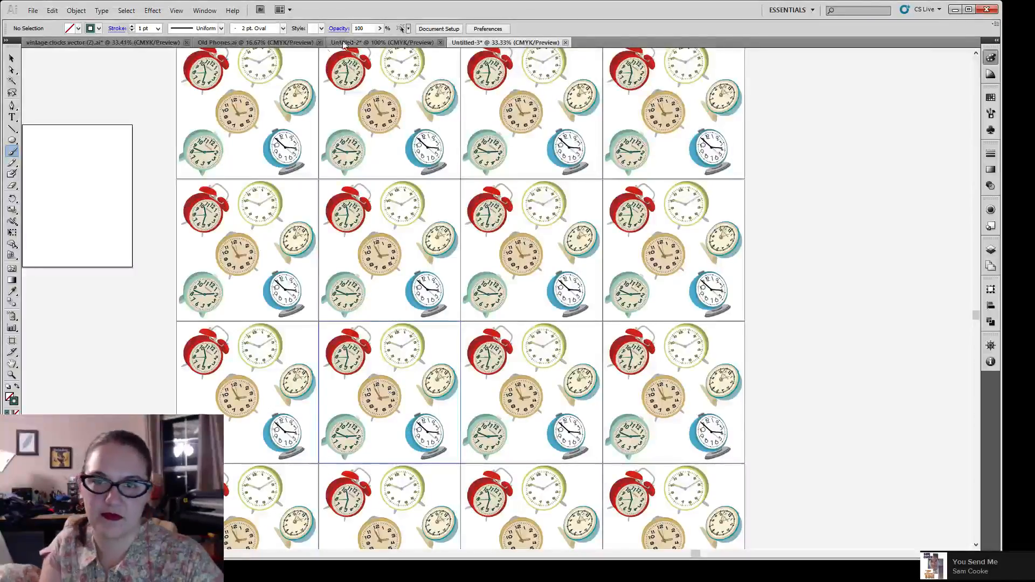
Save the vintage clocks vector document, and return to the Untitled-2 document and deselect the clock tile there.
click(149, 42)
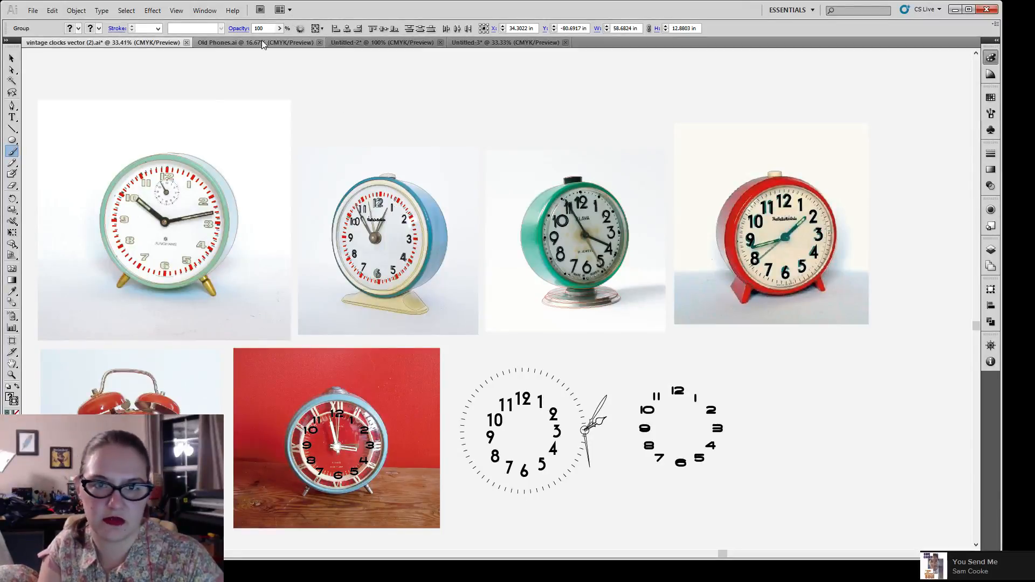
key(ctrl+s)
click(373, 44)
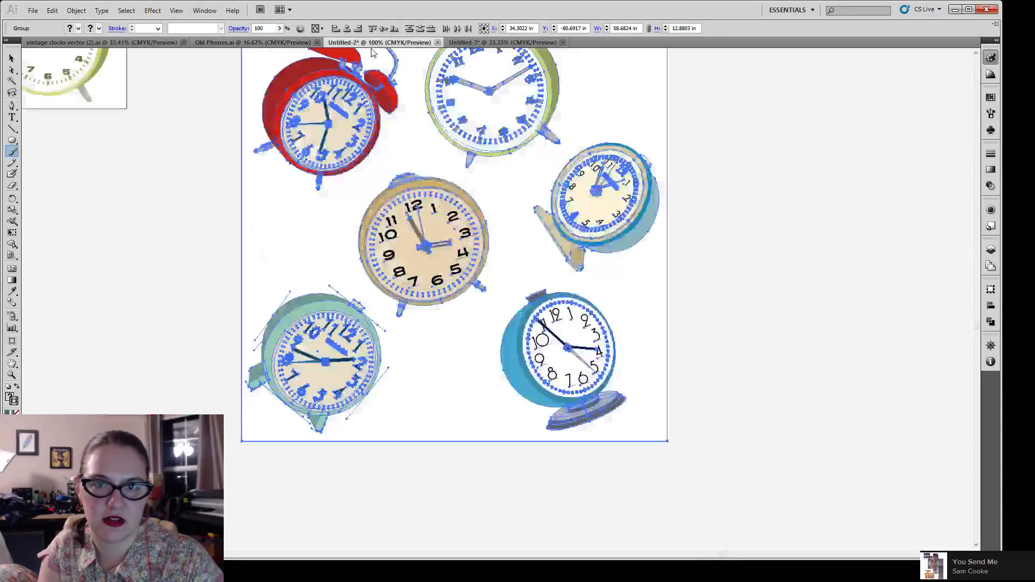
drag(248, 235, 250, 262)
key(v)
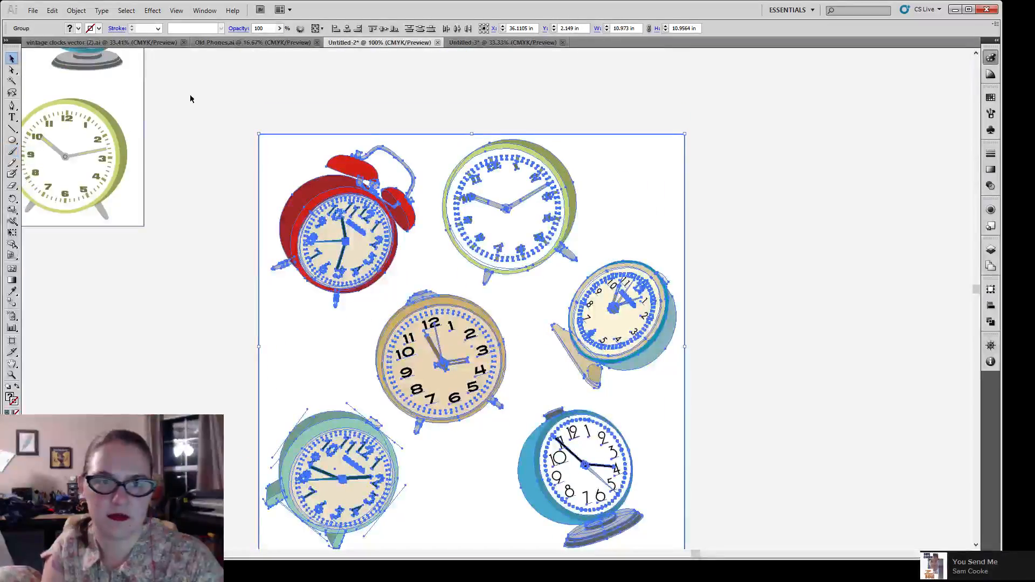
click(203, 109)
Duplicate the square clock tile and place the copy directly above the original, clear of it.
click(12, 375)
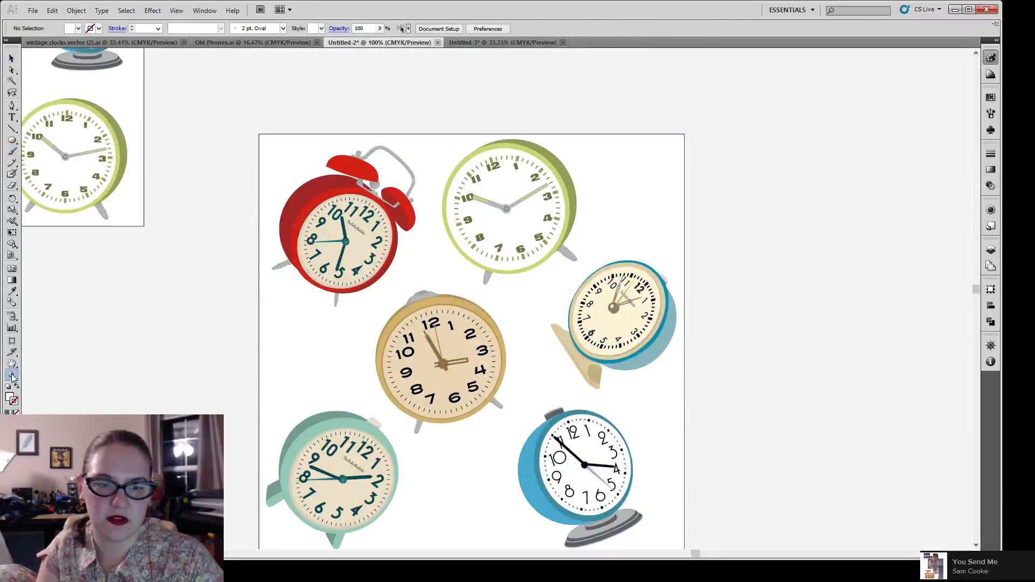
alt+click(404, 292)
alt+click(430, 293)
alt+click(438, 297)
drag(506, 273, 300, 283)
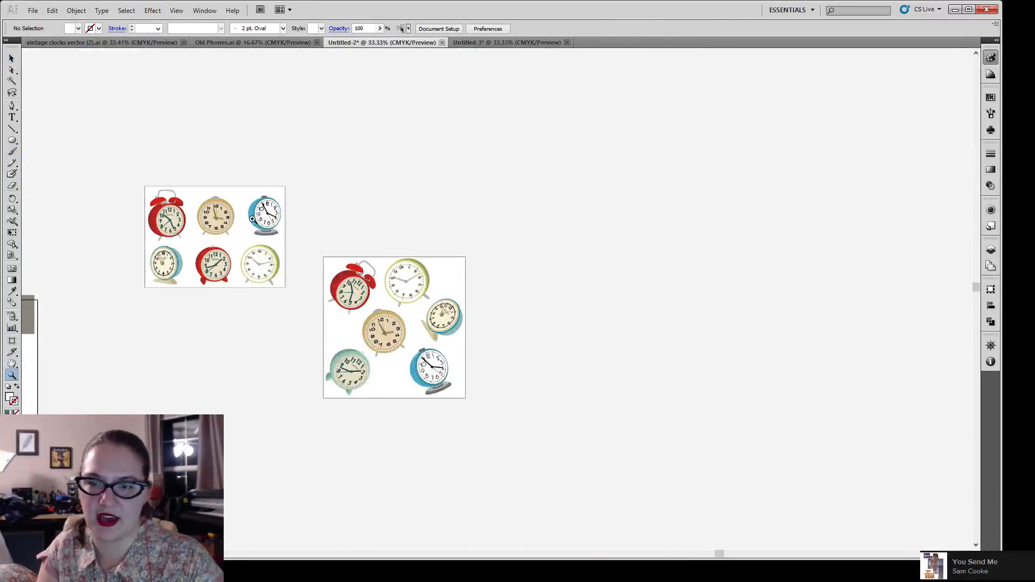
click(12, 57)
drag(390, 284, 323, 191)
drag(248, 151, 428, 227)
drag(422, 264, 406, 360)
drag(339, 302, 373, 332)
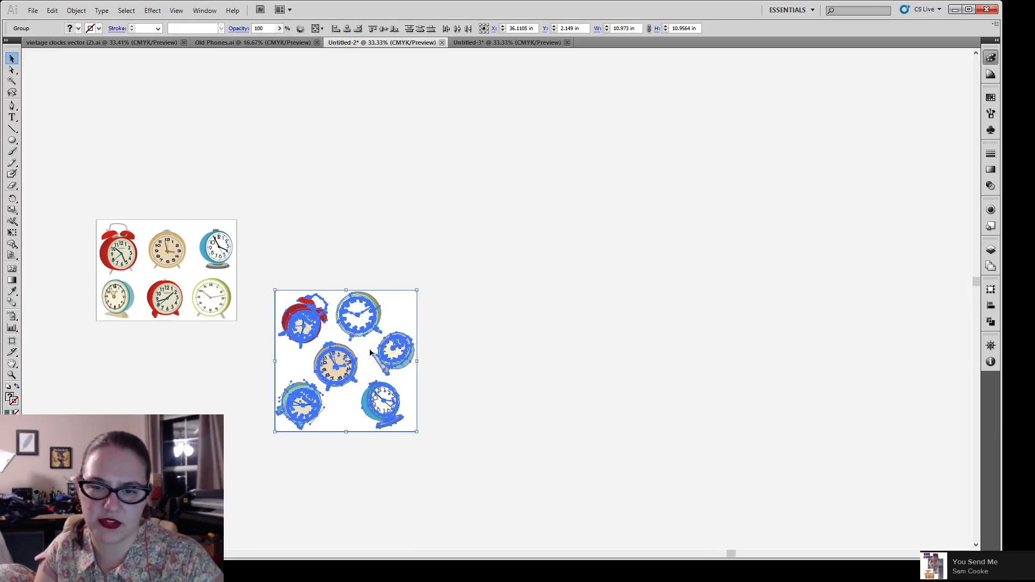
drag(359, 268, 446, 323)
drag(439, 380, 471, 119)
Move the original clock tile down to about X 37.3 in, Y 9.6 in, and deselect it.
click(368, 264)
drag(366, 264, 300, 135)
drag(281, 194, 462, 399)
drag(390, 306, 406, 403)
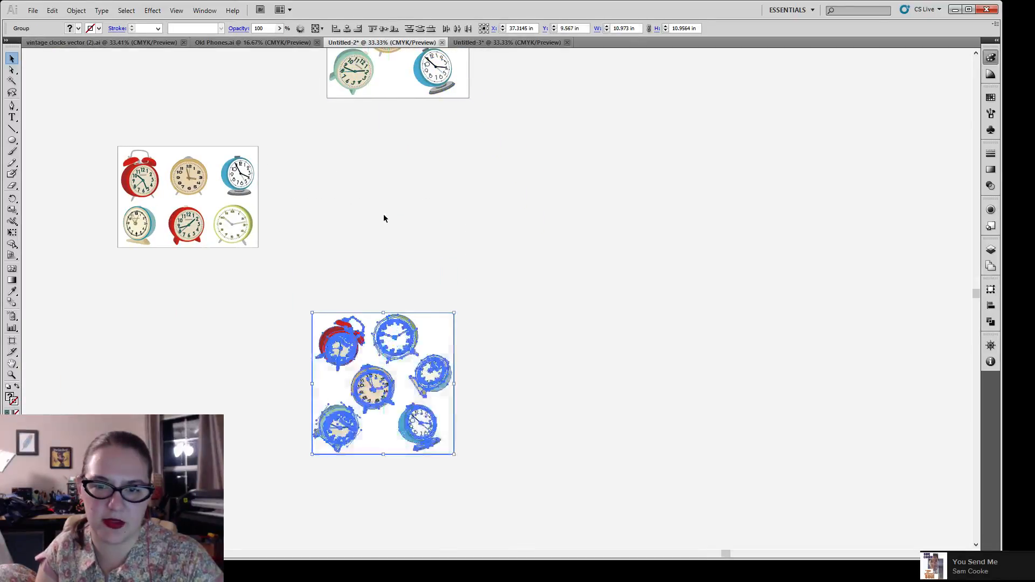
click(383, 215)
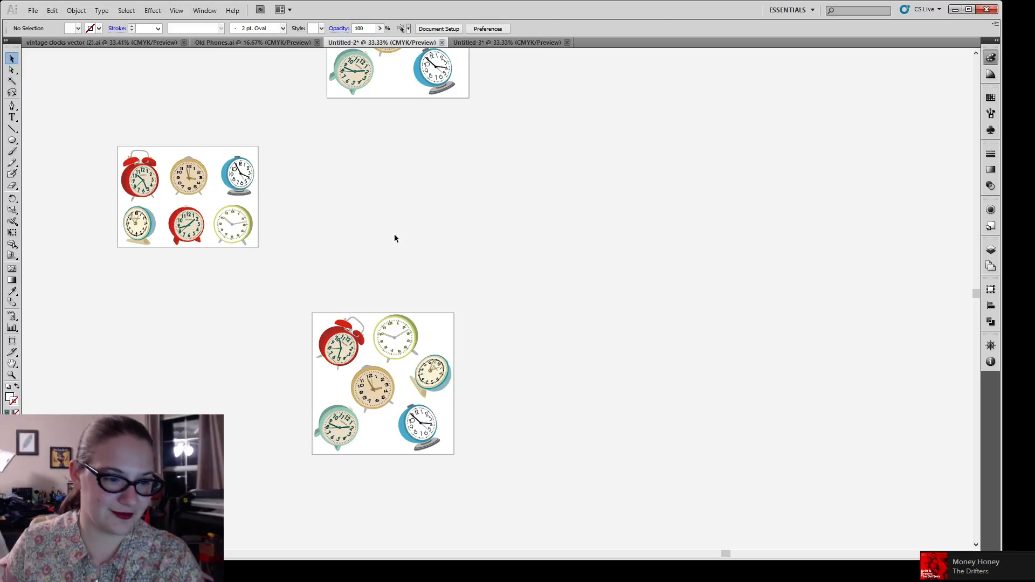
Select the entire lower clock tile, with all six clocks and the square background, in close view.
drag(421, 326, 325, 289)
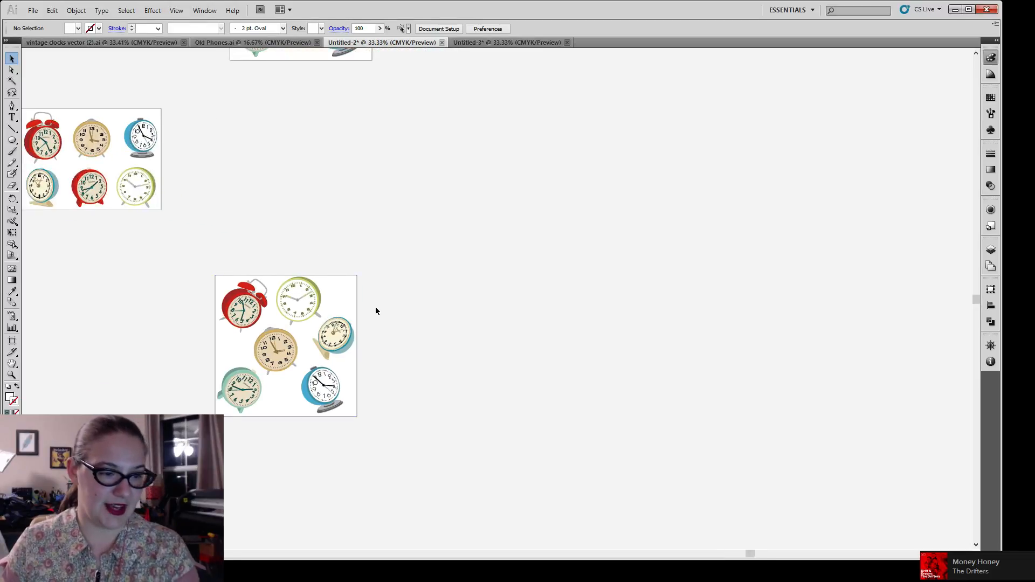
drag(407, 331, 396, 301)
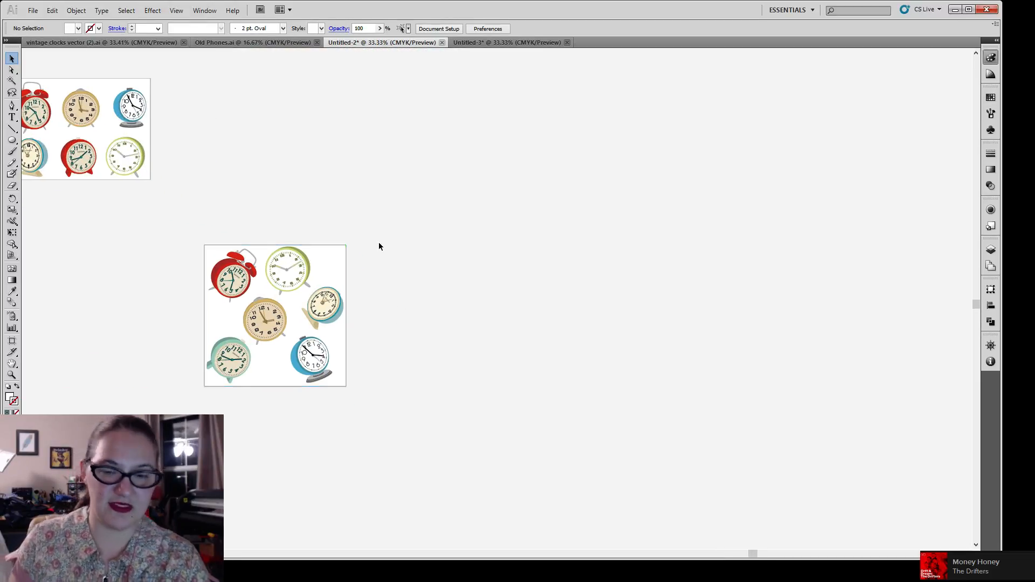
click(334, 281)
drag(223, 434, 261, 432)
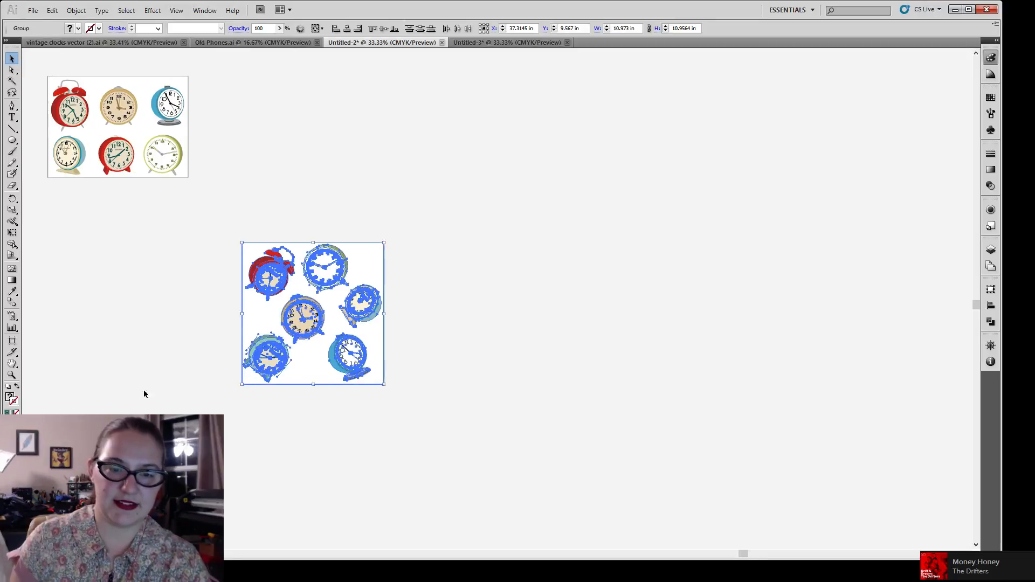
click(11, 376)
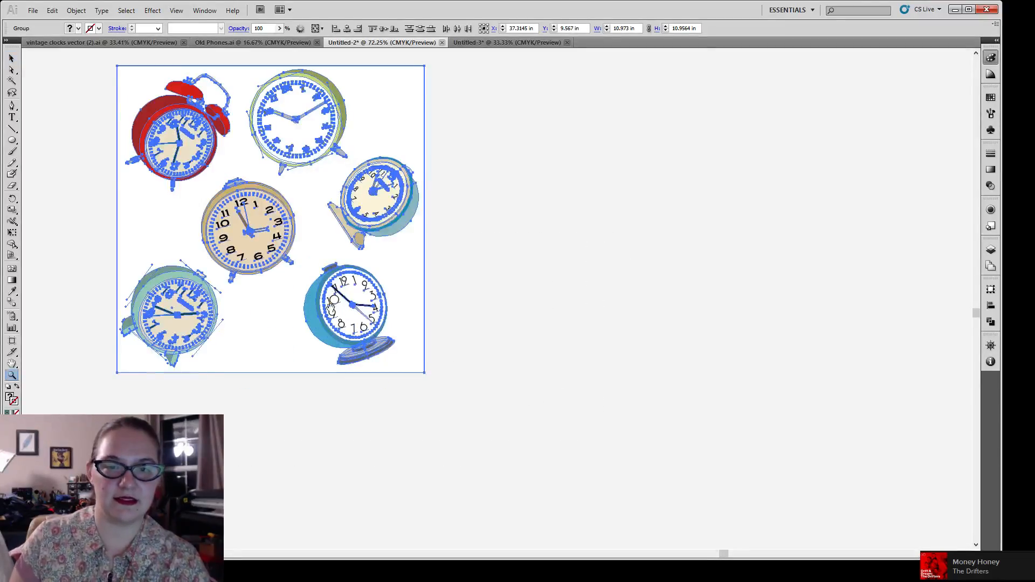
scroll(329, 307, up, 1)
click(11, 59)
drag(97, 96, 426, 353)
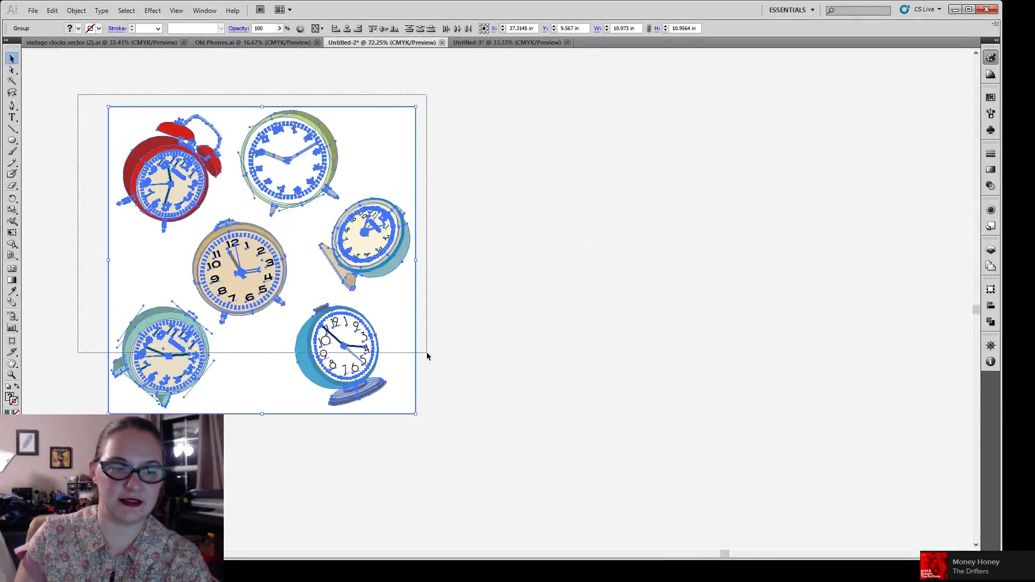
scroll(377, 359, right, 1)
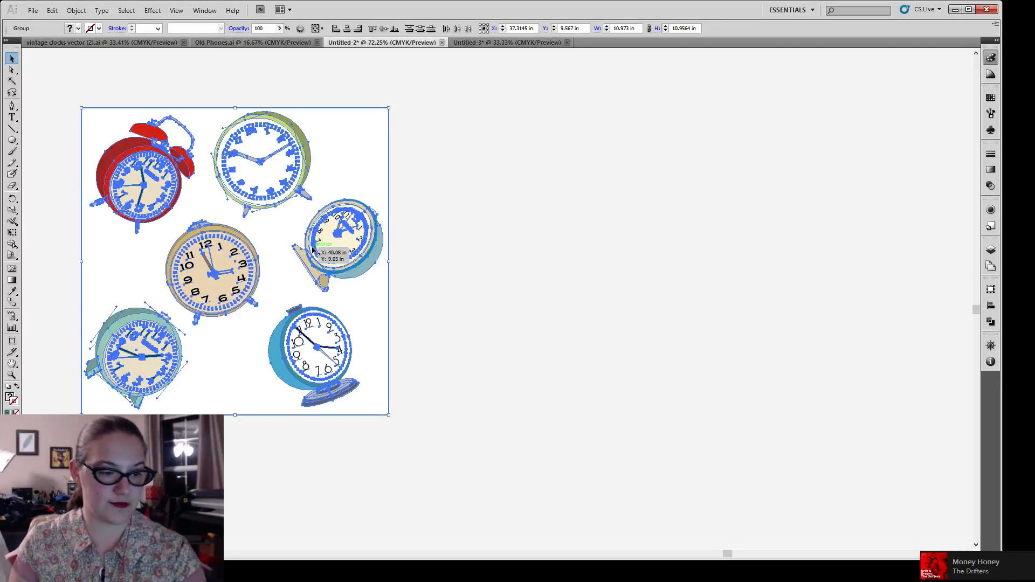
Deselect the lower clock tile and move its lower-right blue clock right to about X 40.9 in, Y 13.0 in.
click(418, 245)
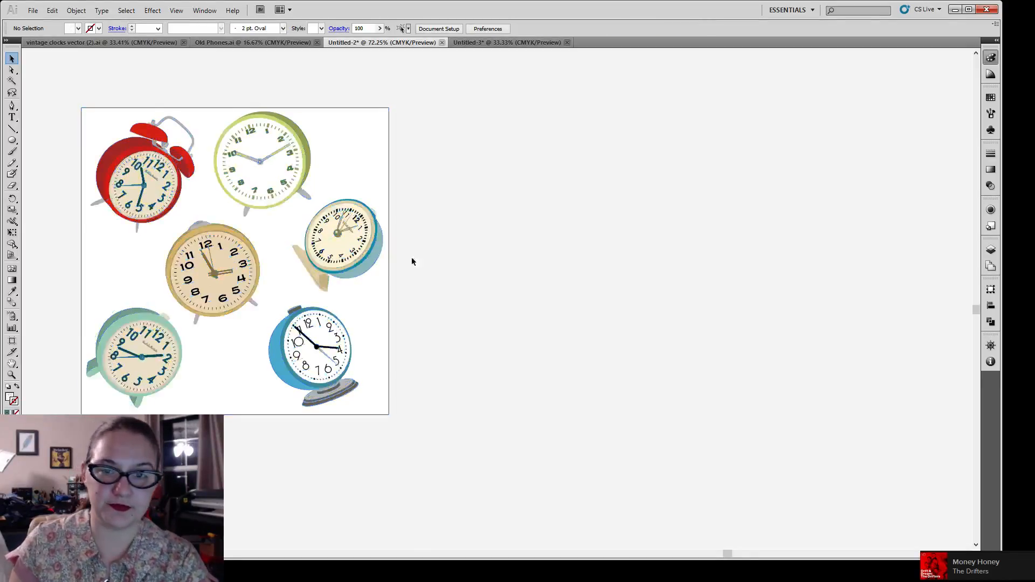
drag(402, 295, 506, 330)
drag(194, 121, 551, 509)
drag(553, 408, 509, 385)
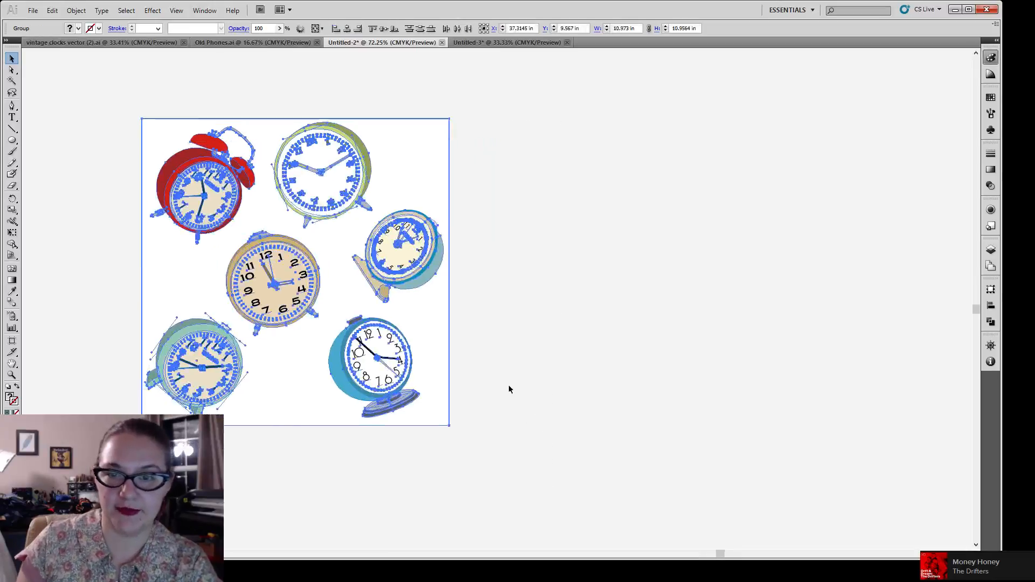
click(503, 337)
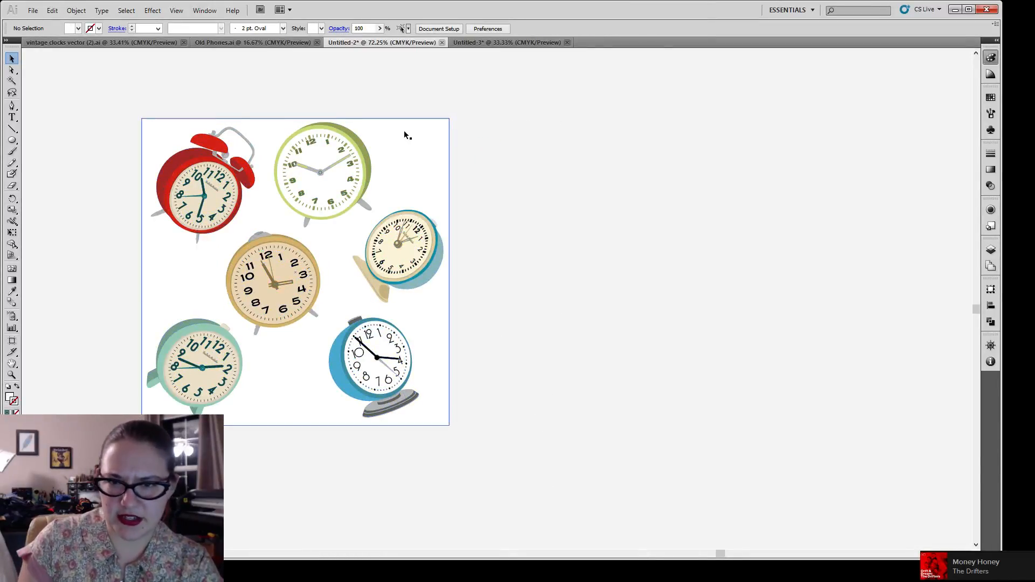
drag(381, 362, 401, 366)
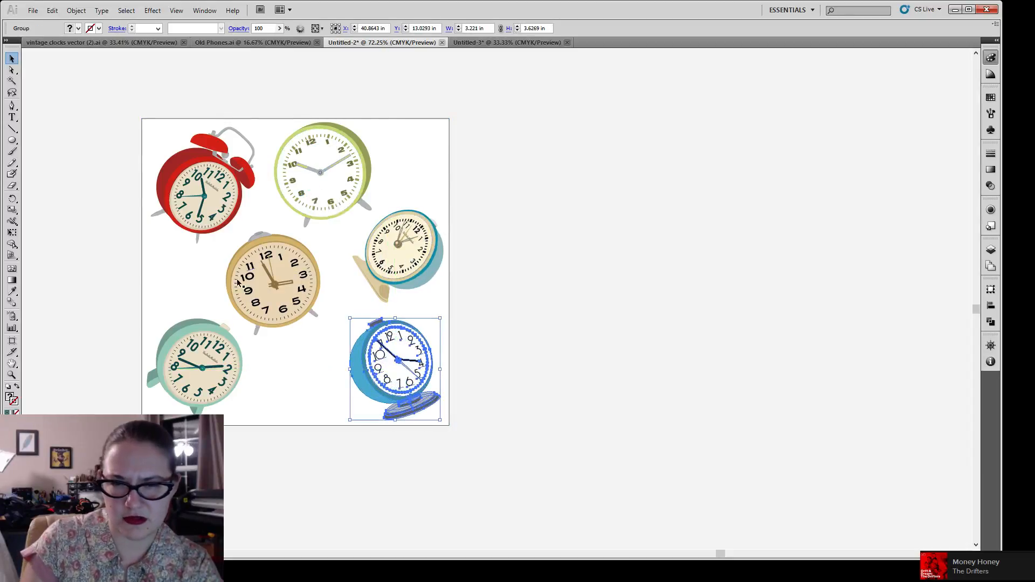
click(187, 326)
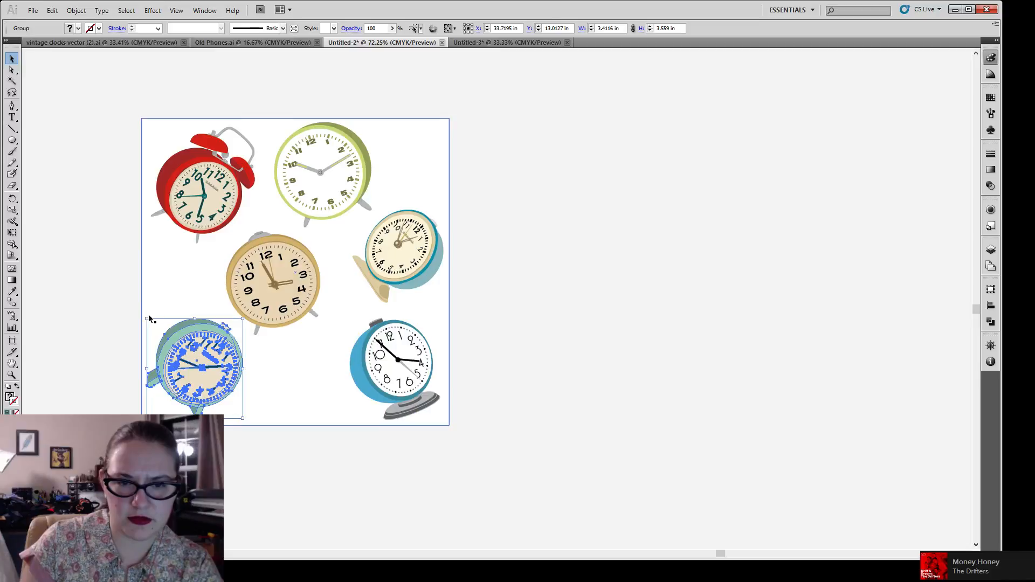
key(ctrl+a)
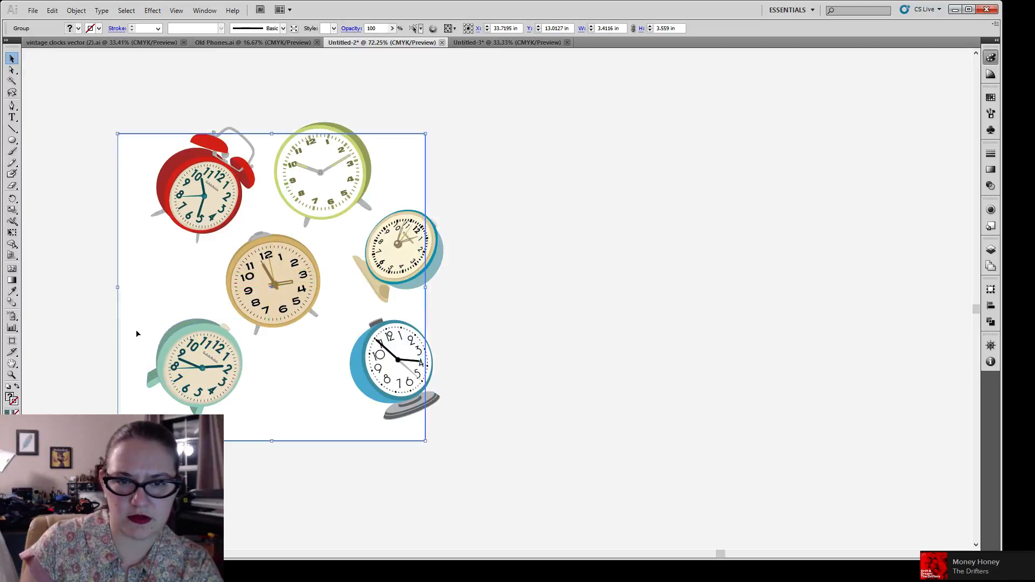
click(114, 296)
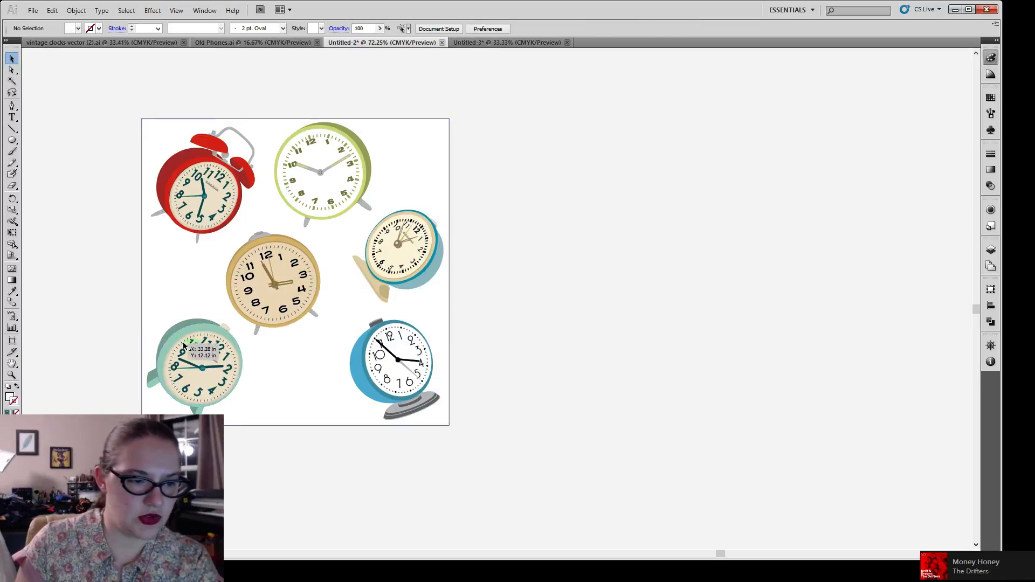
Rotate the teal clock in the tile's lower-left corner counter-clockwise until its 12 points to the upper left, and deselect it.
click(218, 352)
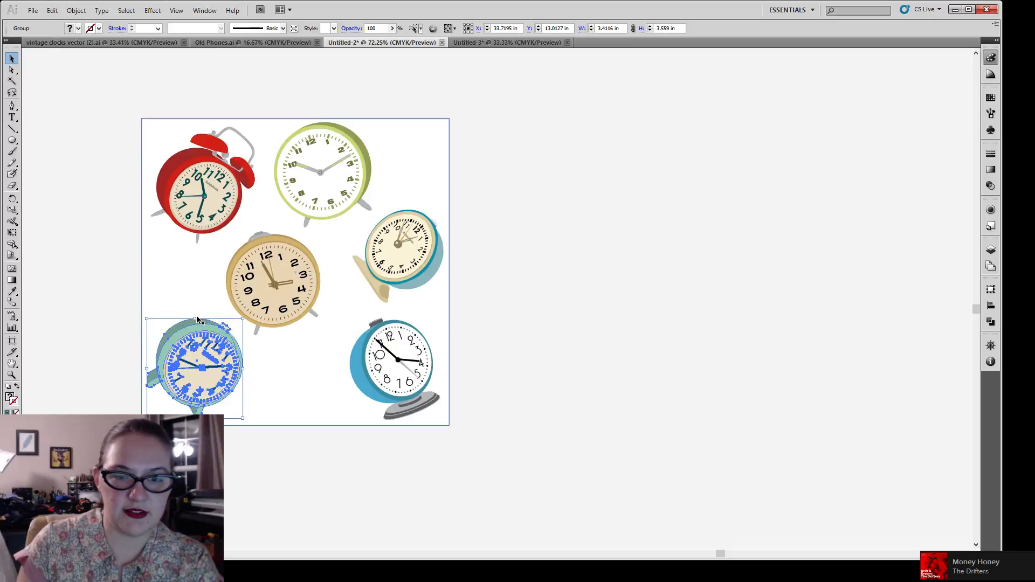
drag(196, 315, 150, 345)
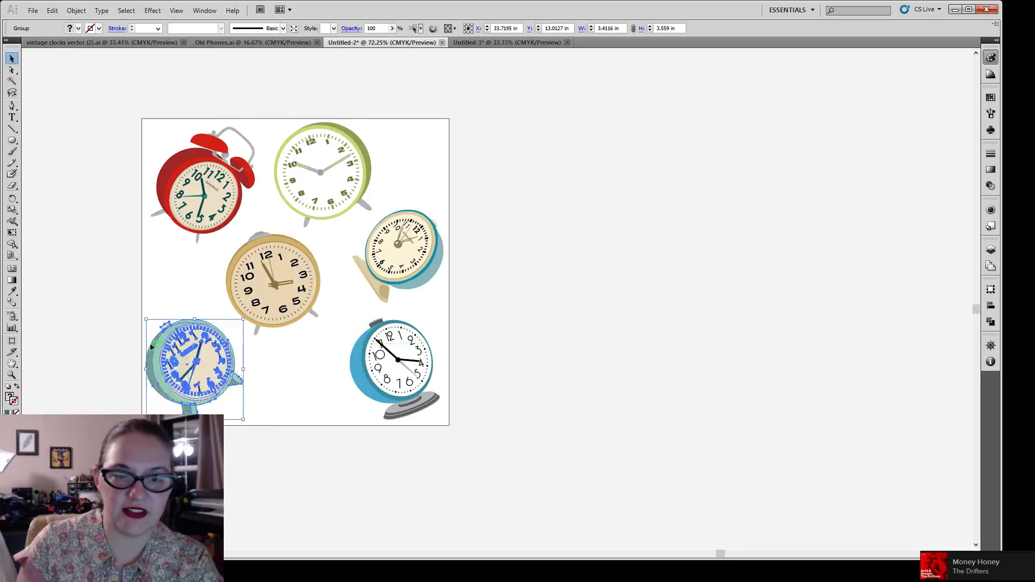
click(91, 323)
Nudge the tile's red clock slightly left and up, the cream-and-blue clock slightly up and right, and the lime green clock slightly left.
drag(209, 187, 205, 185)
click(324, 79)
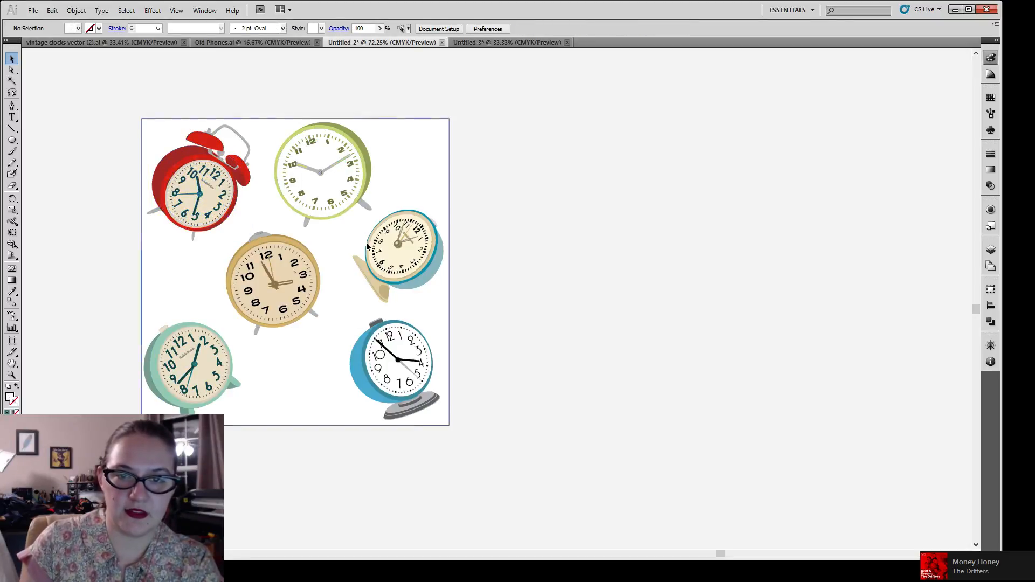
mouse_move(400, 245)
mouse_down()
mouse_move(303, 359)
mouse_move(404, 244)
mouse_up()
drag(321, 171, 314, 172)
click(347, 97)
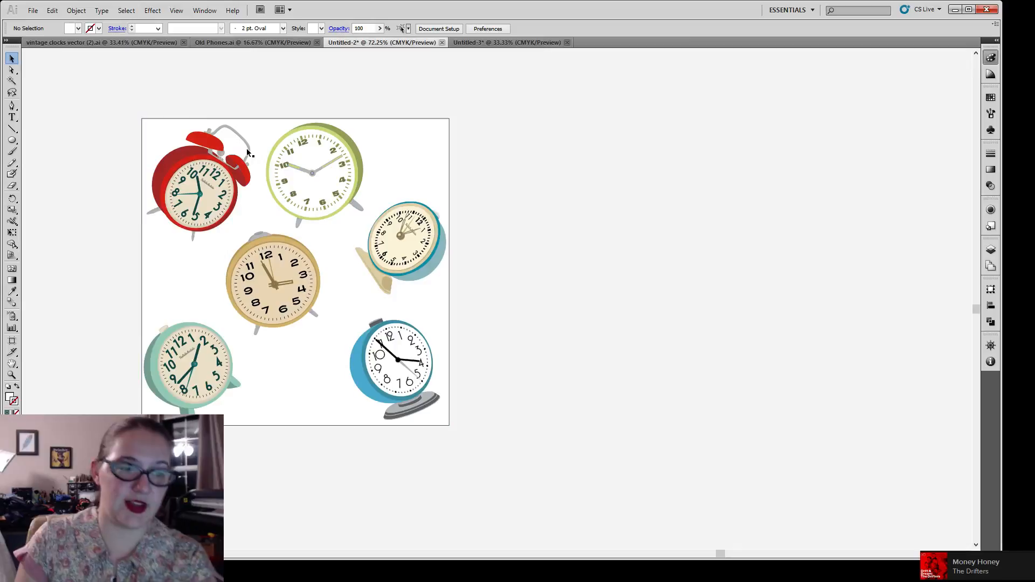